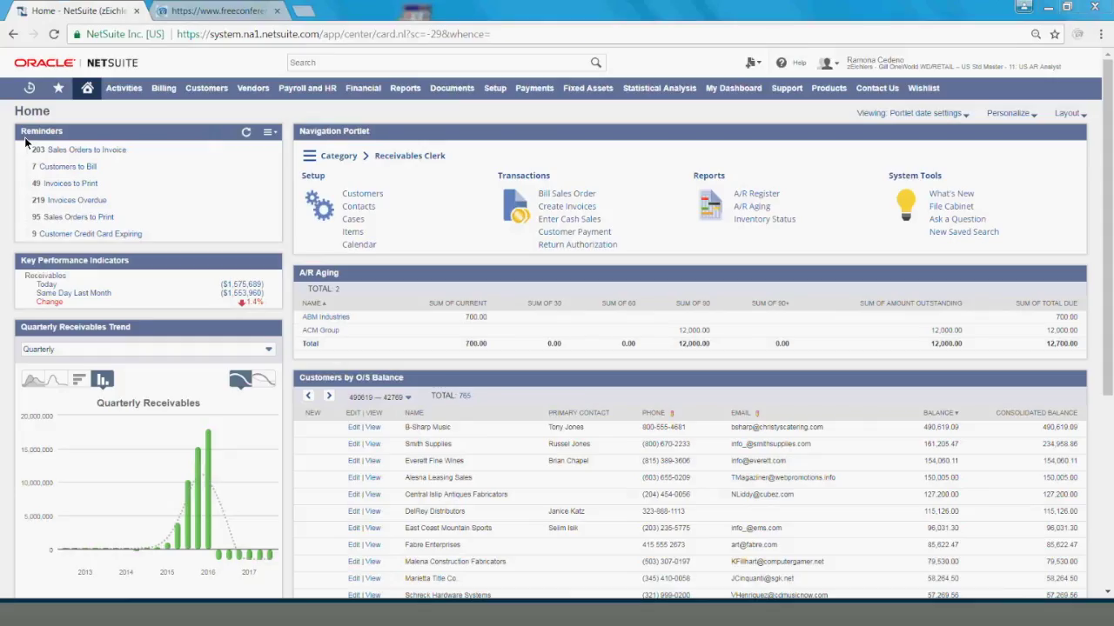
Step: Start a new sales order for customer ABM Industries, searched with 'abn'
mouse_move(206, 88)
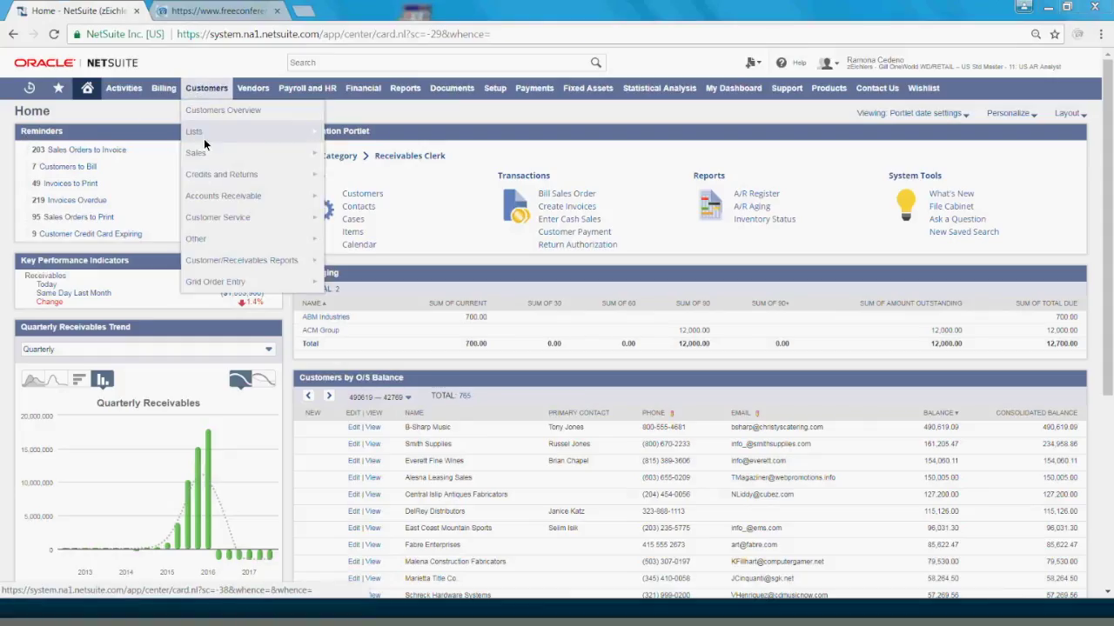
mouse_move(204, 153)
mouse_move(353, 153)
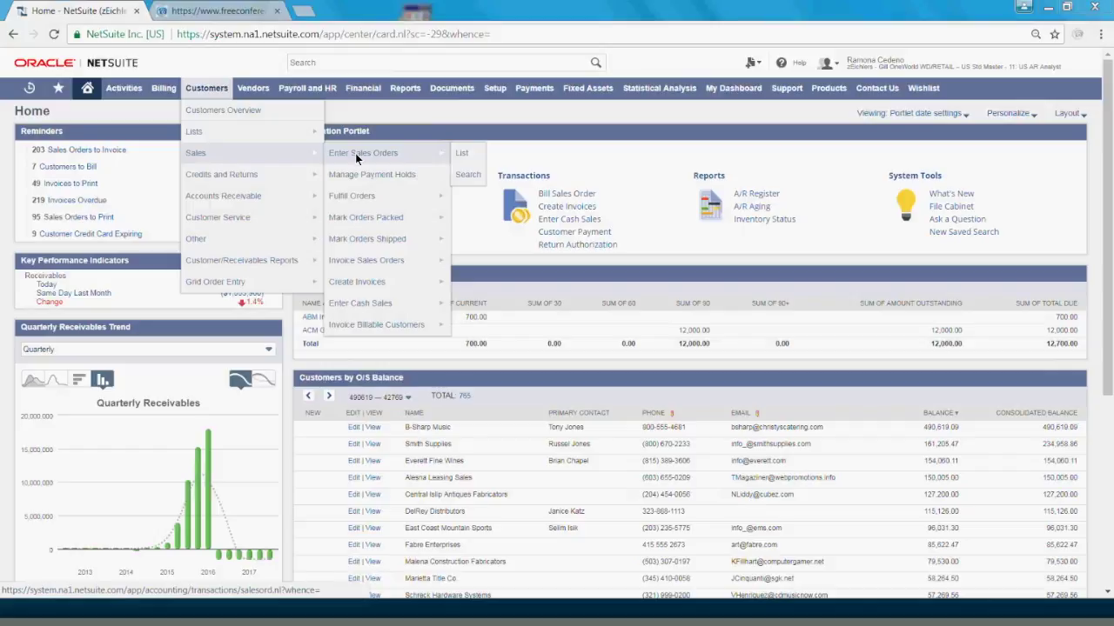
left_click(355, 153)
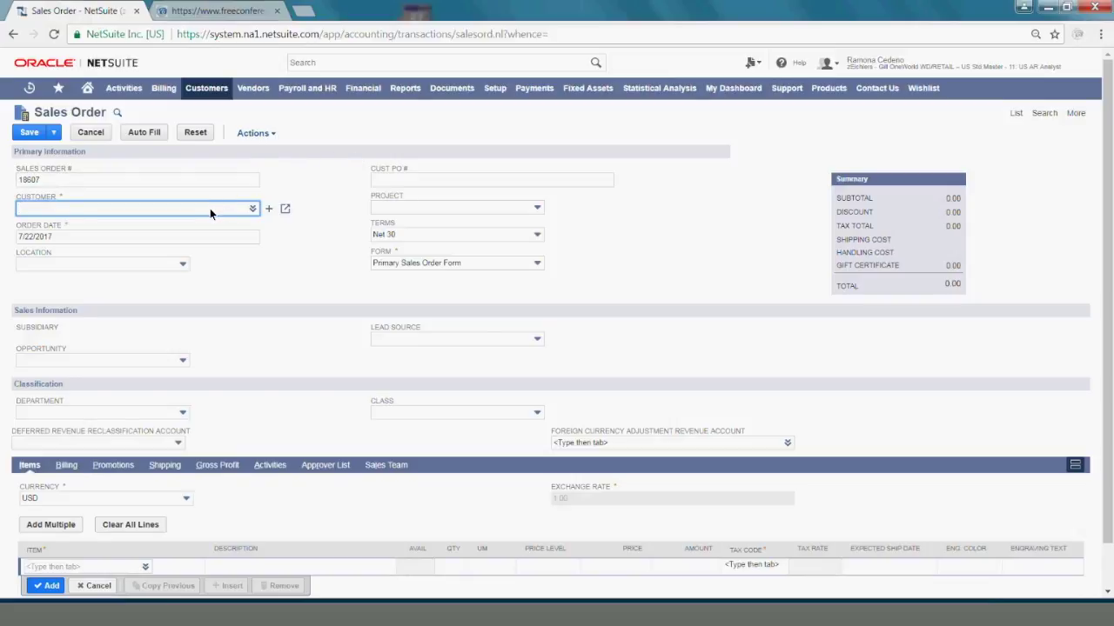
type("abn")
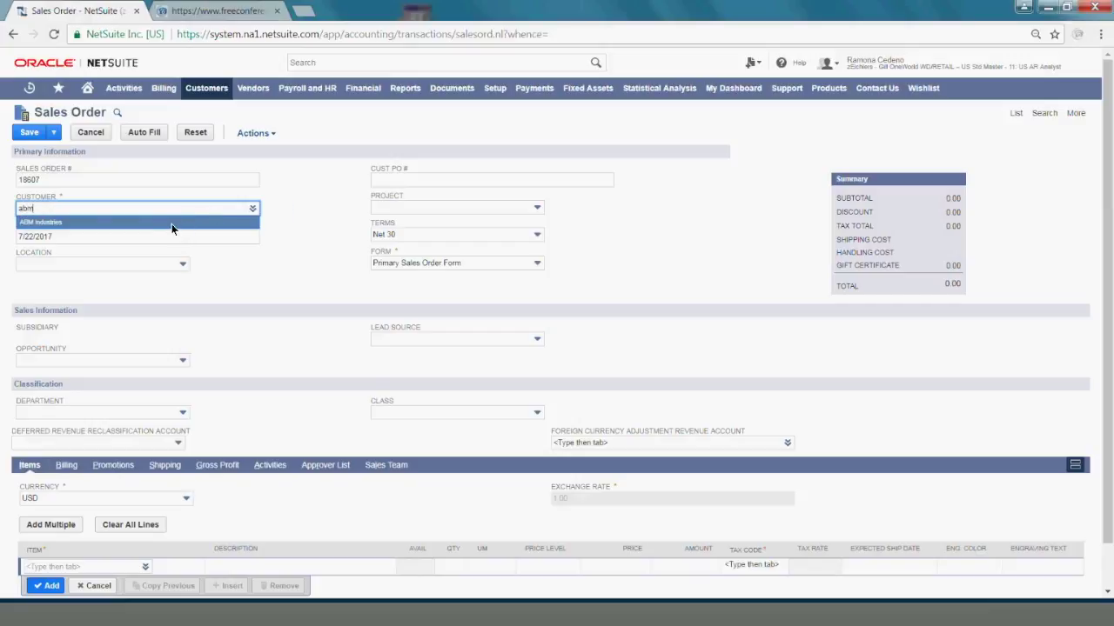
left_click(171, 223)
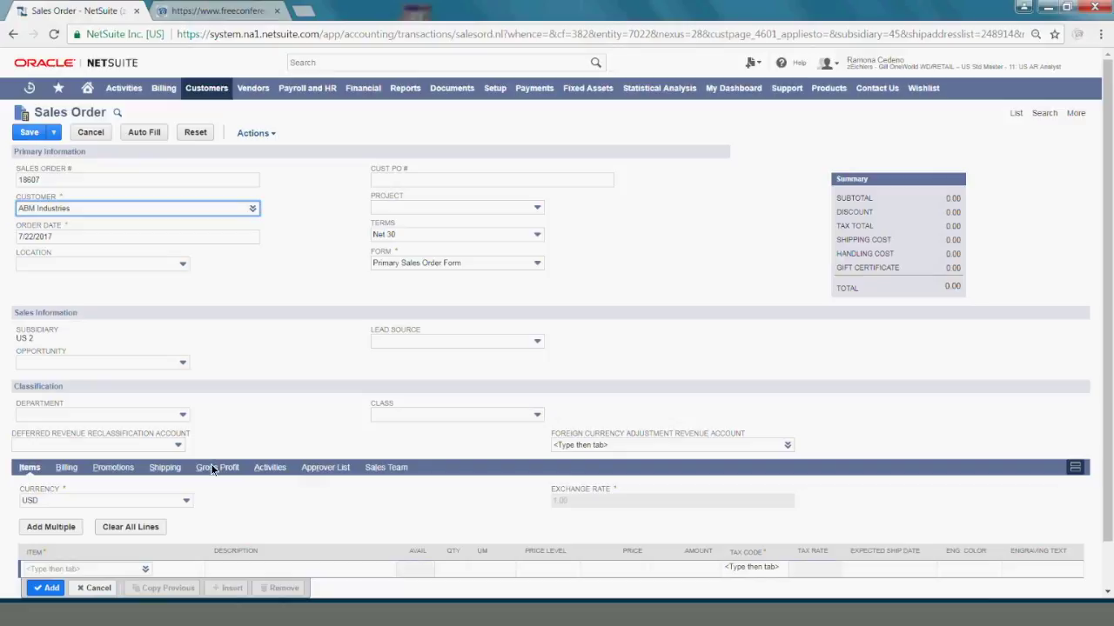
Step: Set the Deferred Revenue Reclassification Account to 2900 Deferred Revenue
left_click(81, 444)
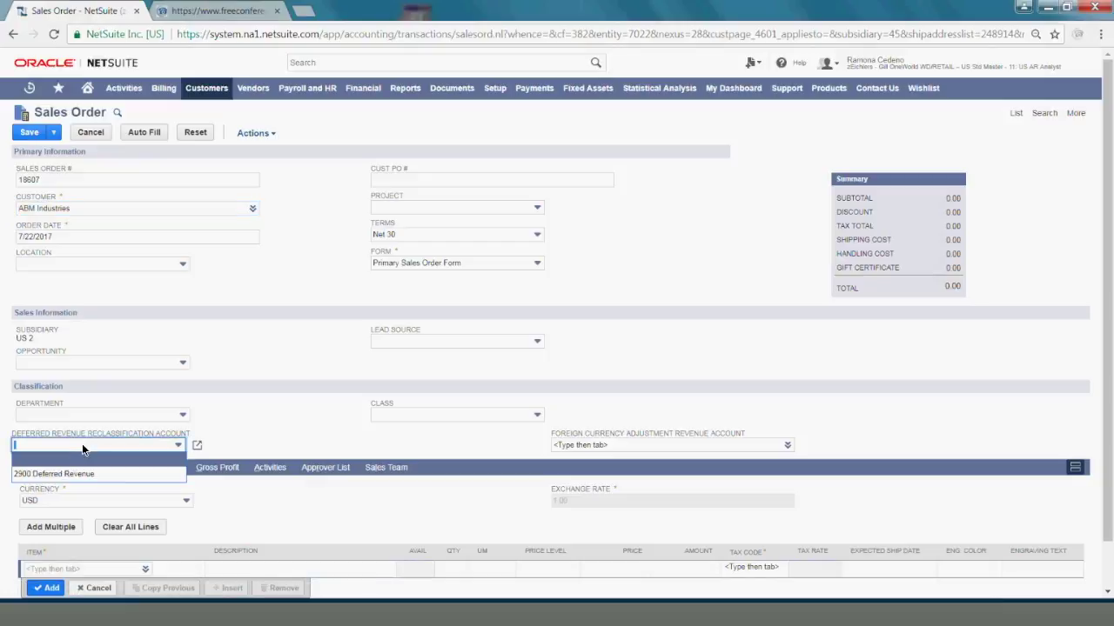
left_click(62, 474)
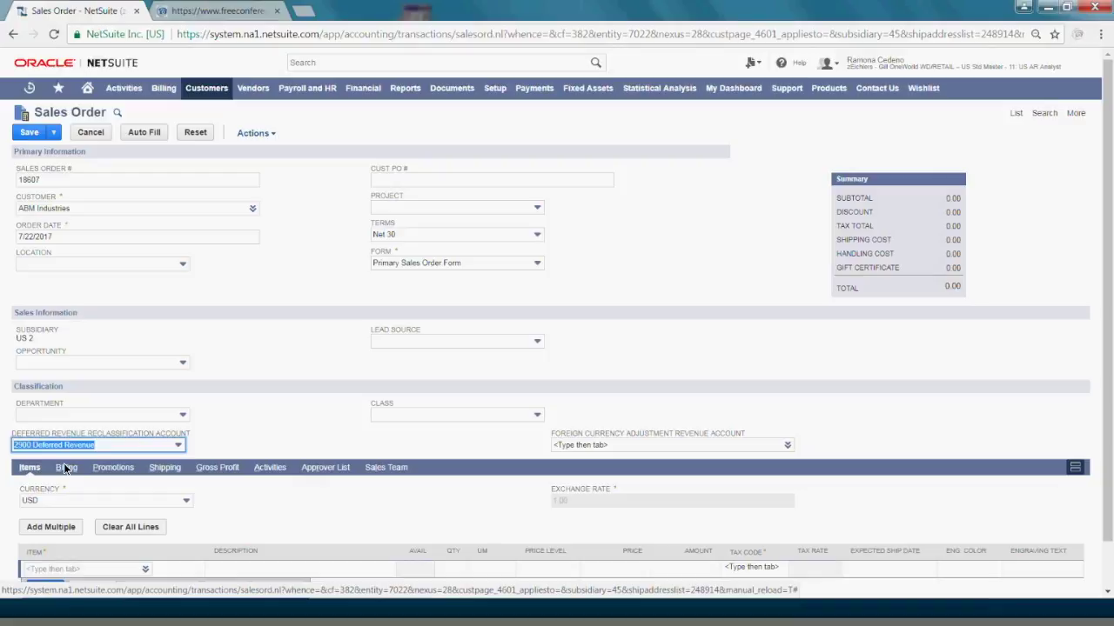
left_click(258, 416)
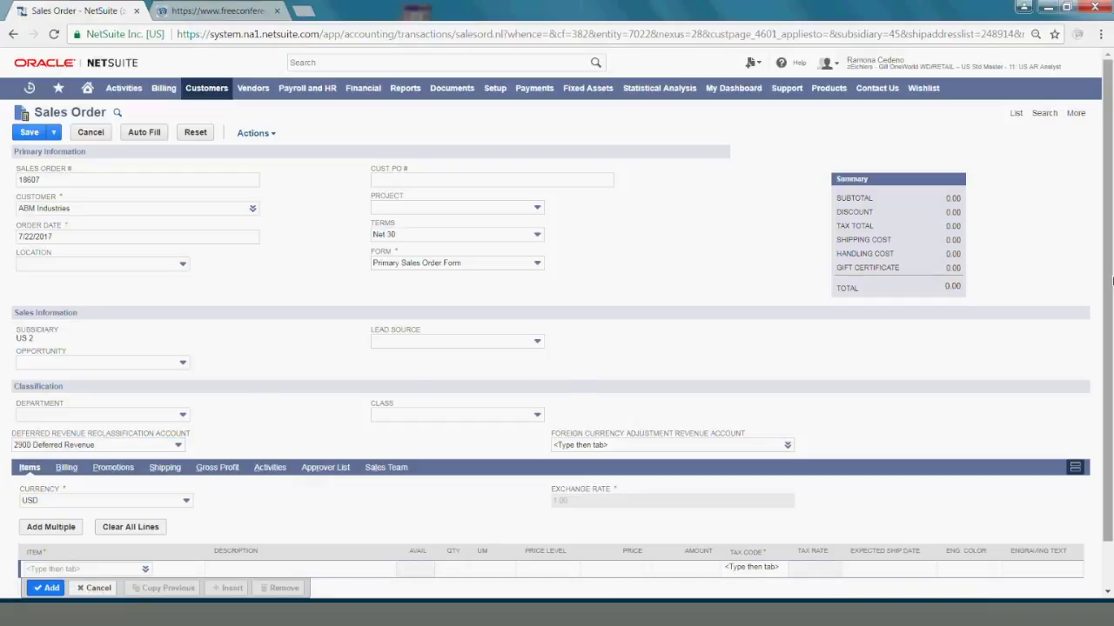
scroll(1105, 341, "down", 1)
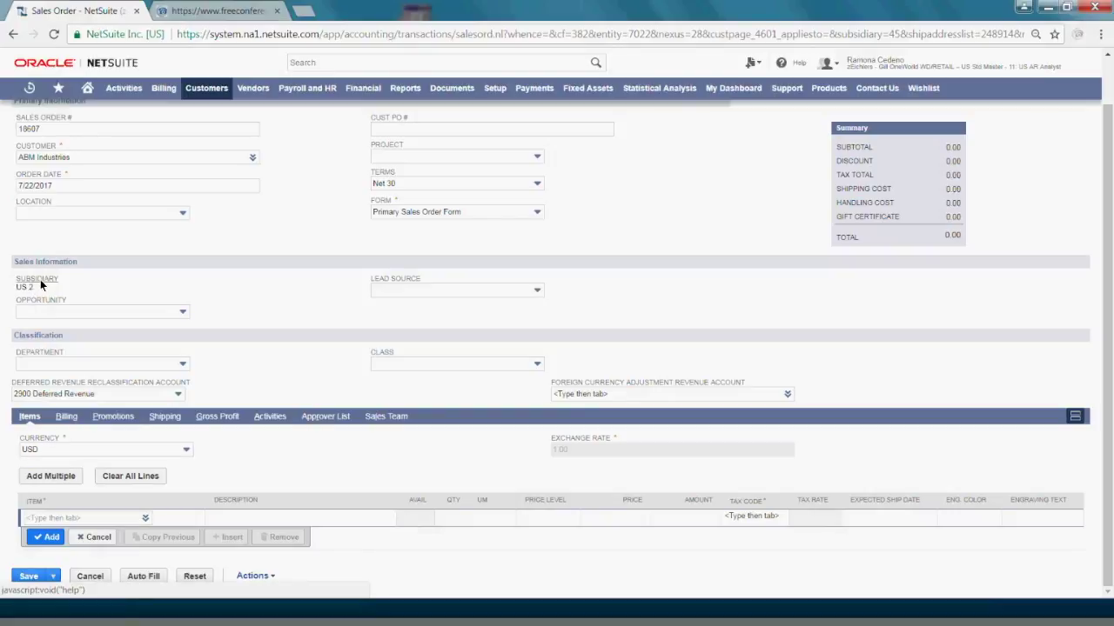
Step: Keep the sales order currency as USD
left_click(52, 450)
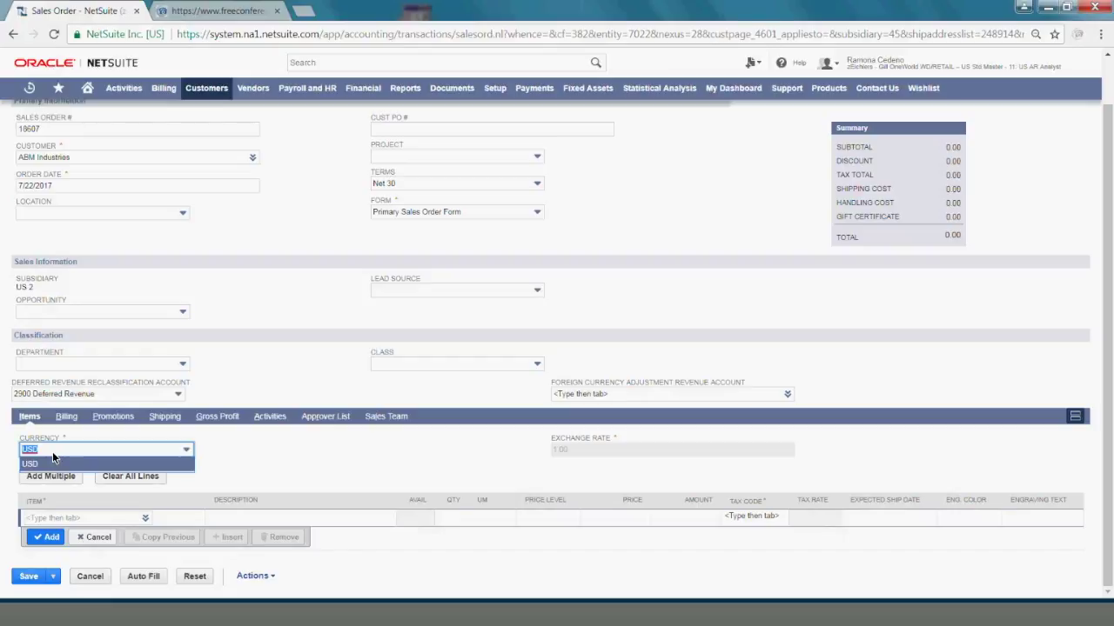
left_click(52, 452)
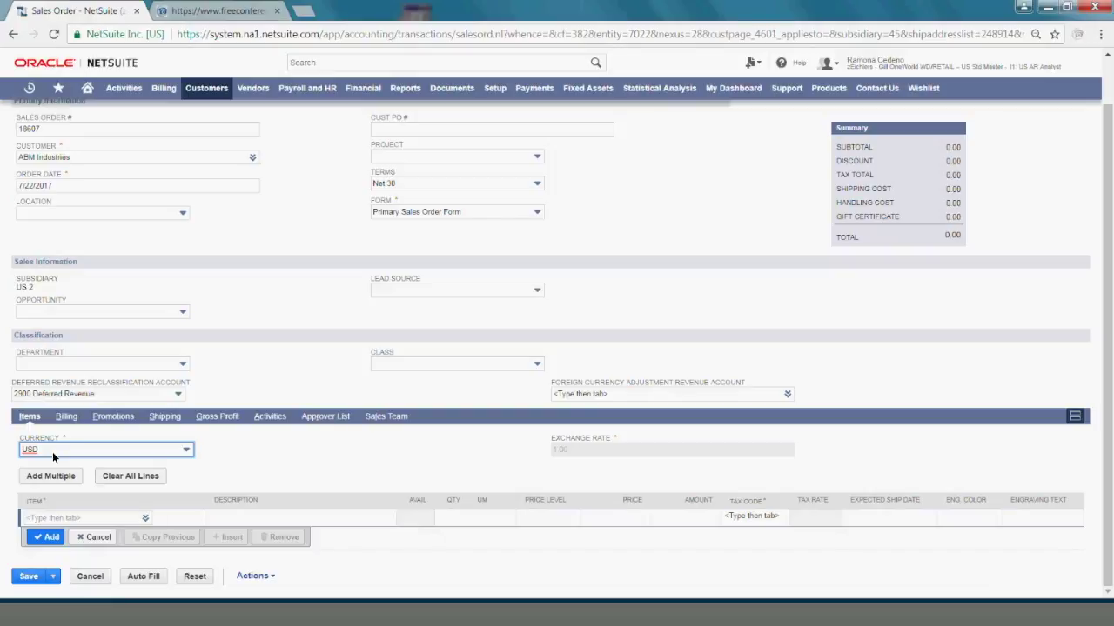
left_click(53, 452)
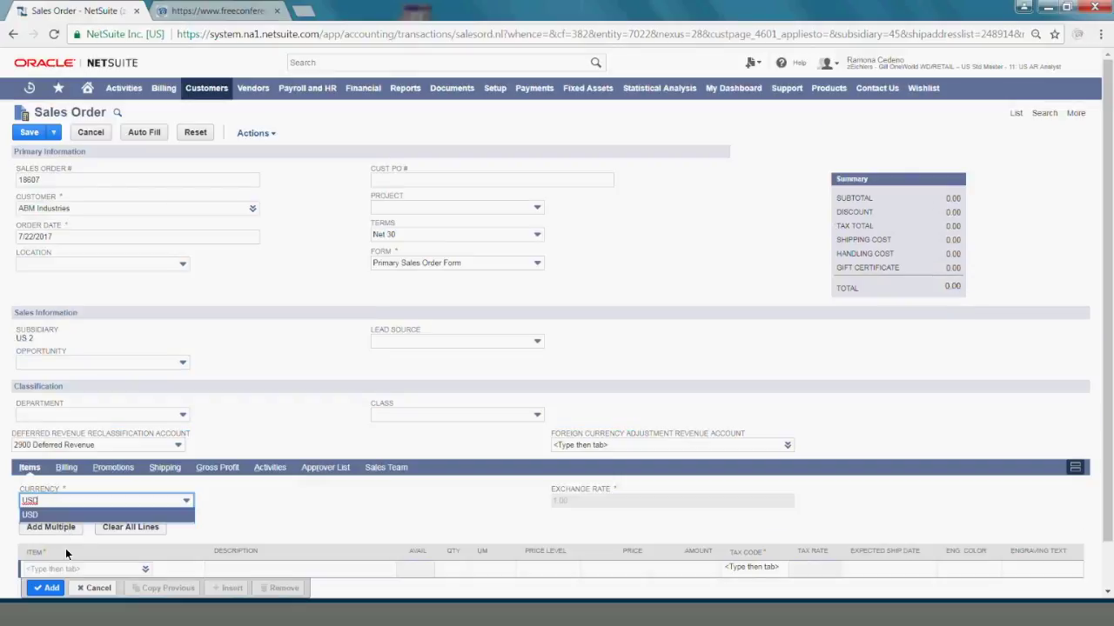
Step: Begin the first item line and bring up its List/Search item options
left_click(59, 565)
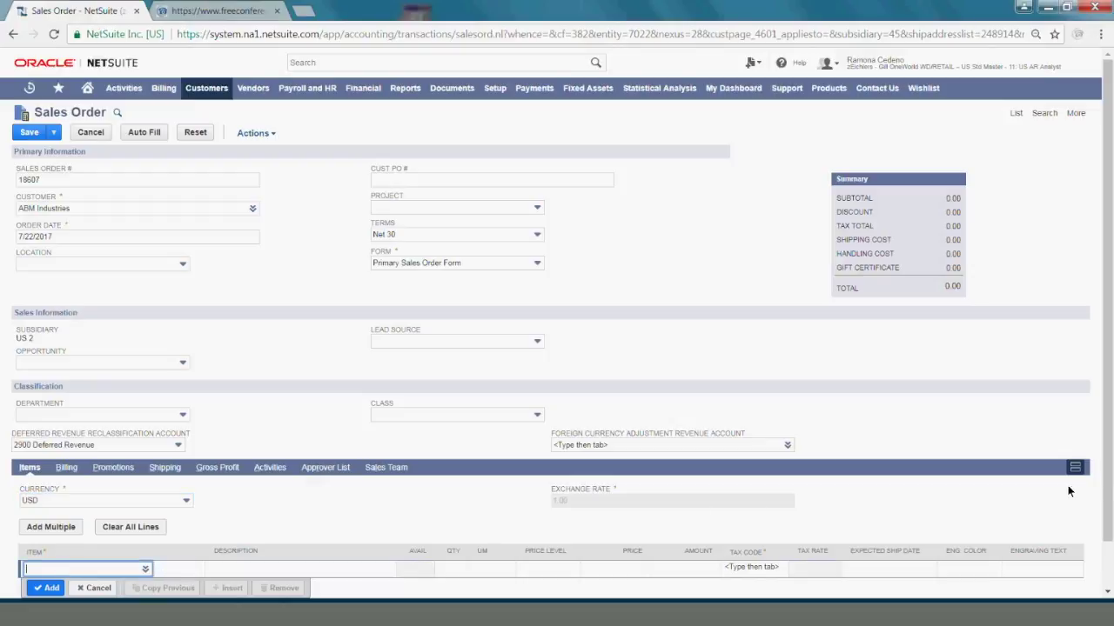
scroll(1106, 484, "down", 1)
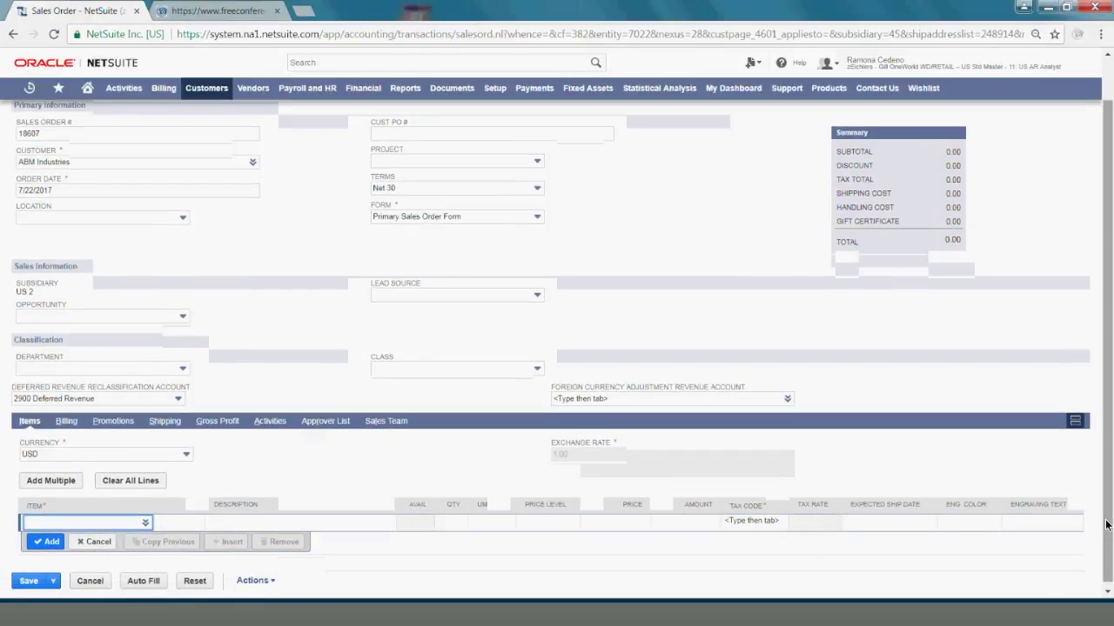
mouse_move(82, 527)
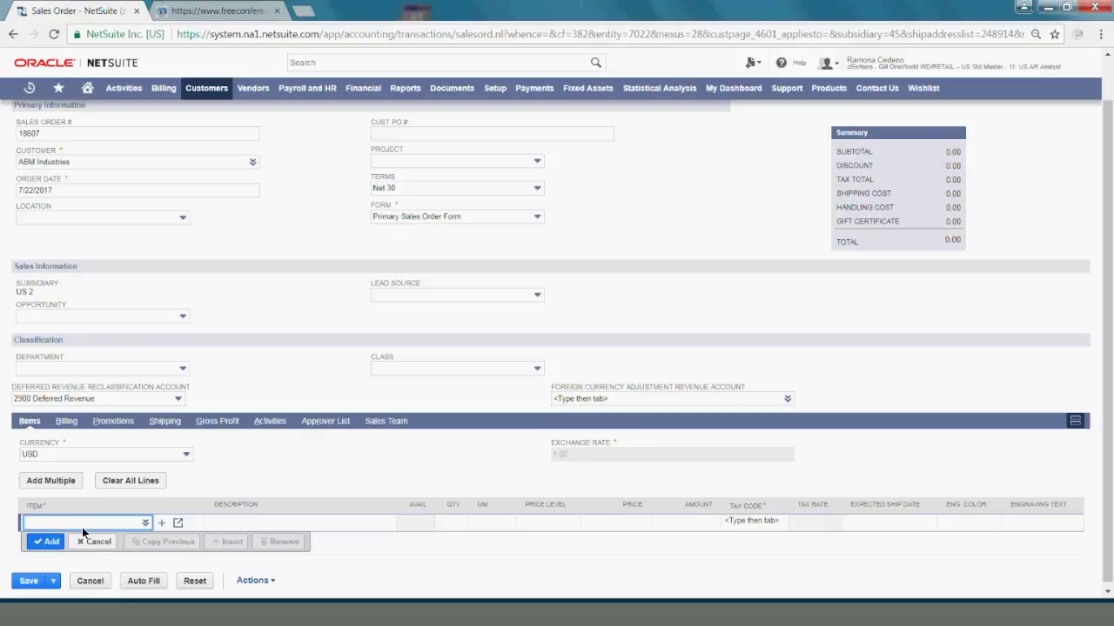
left_click(143, 524)
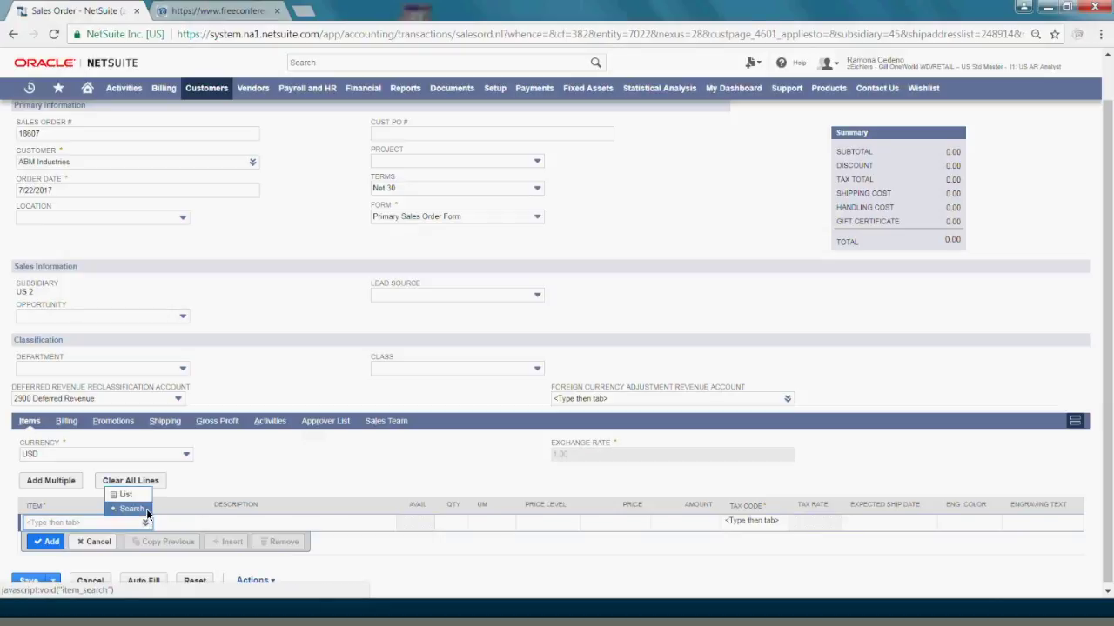
Step: Search the item list and put Old Faithful Sweater-C-XL at 149.95 on the first line
left_click(140, 508)
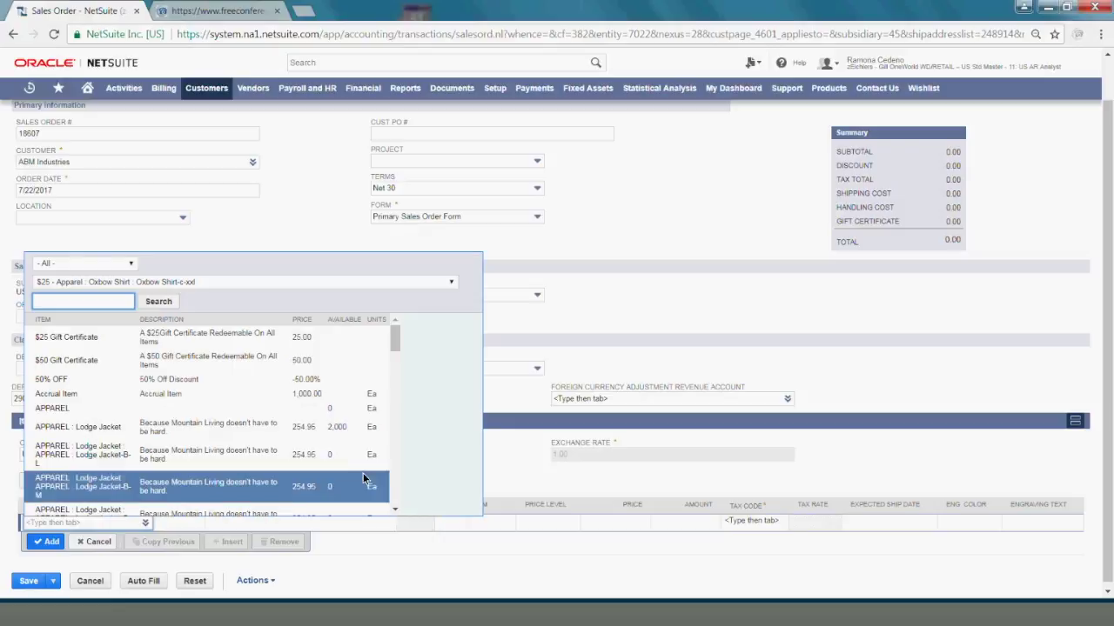
left_click(395, 510)
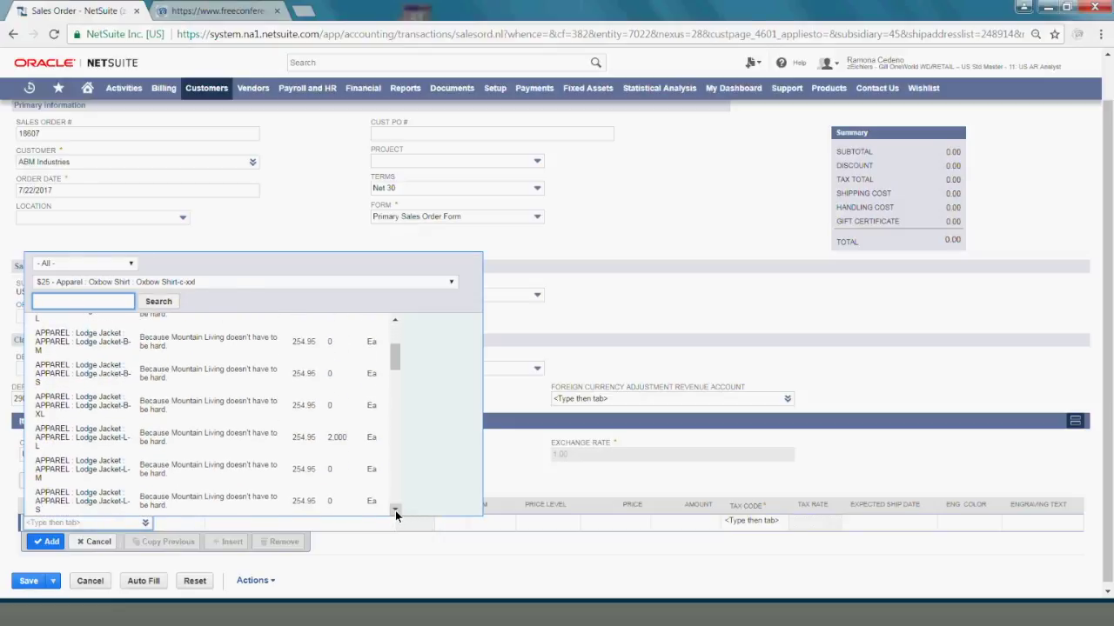
left_click(395, 511)
left_click(395, 510)
left_click(395, 511)
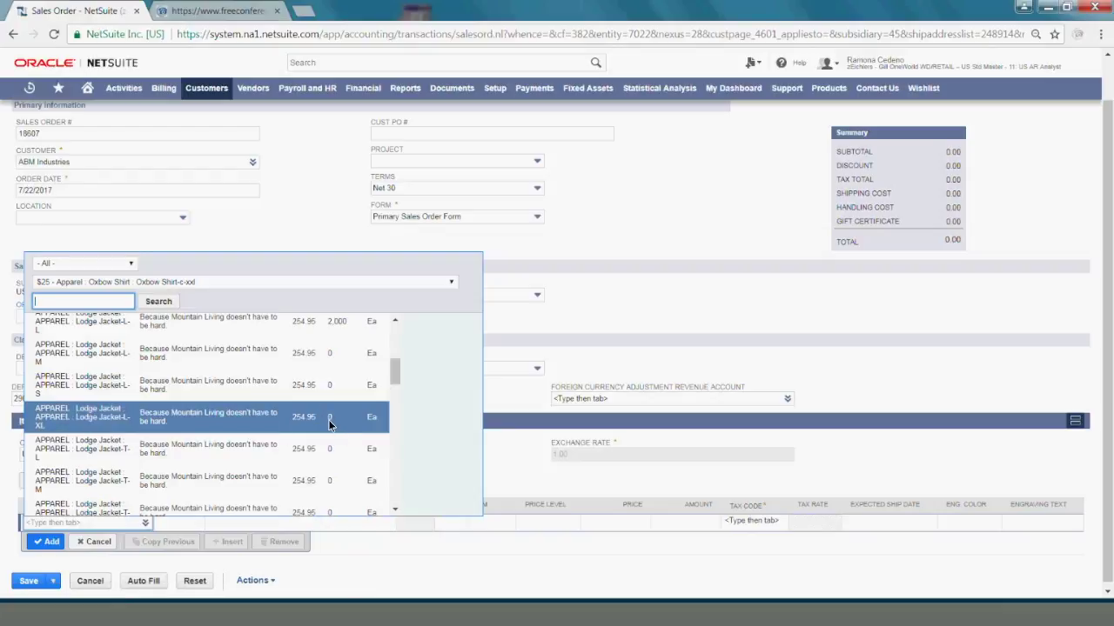
left_click(396, 512)
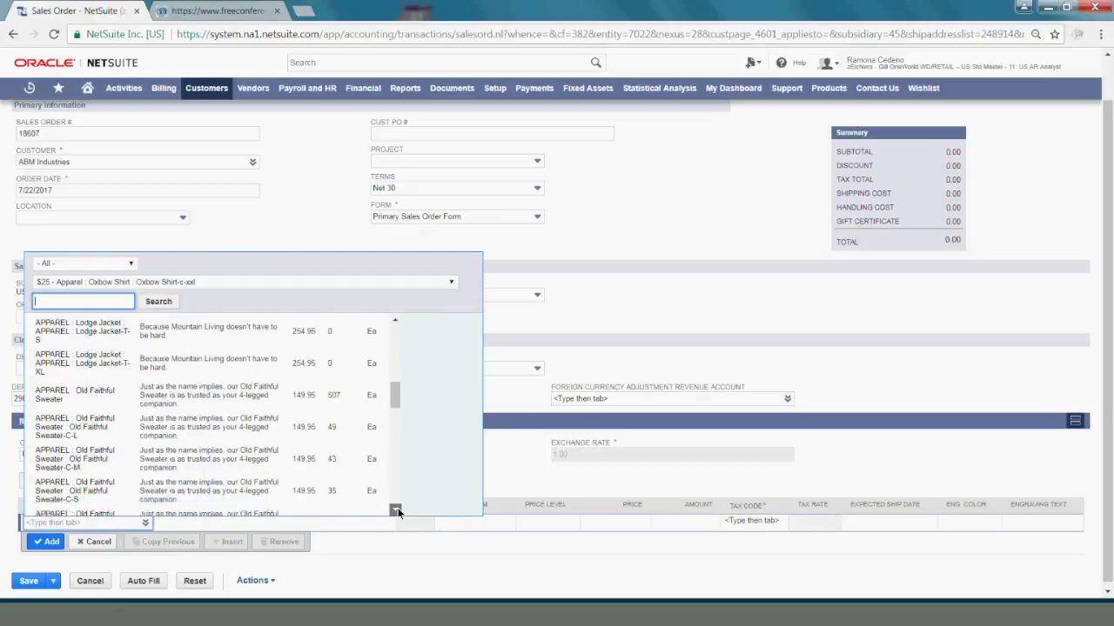
left_click(395, 320)
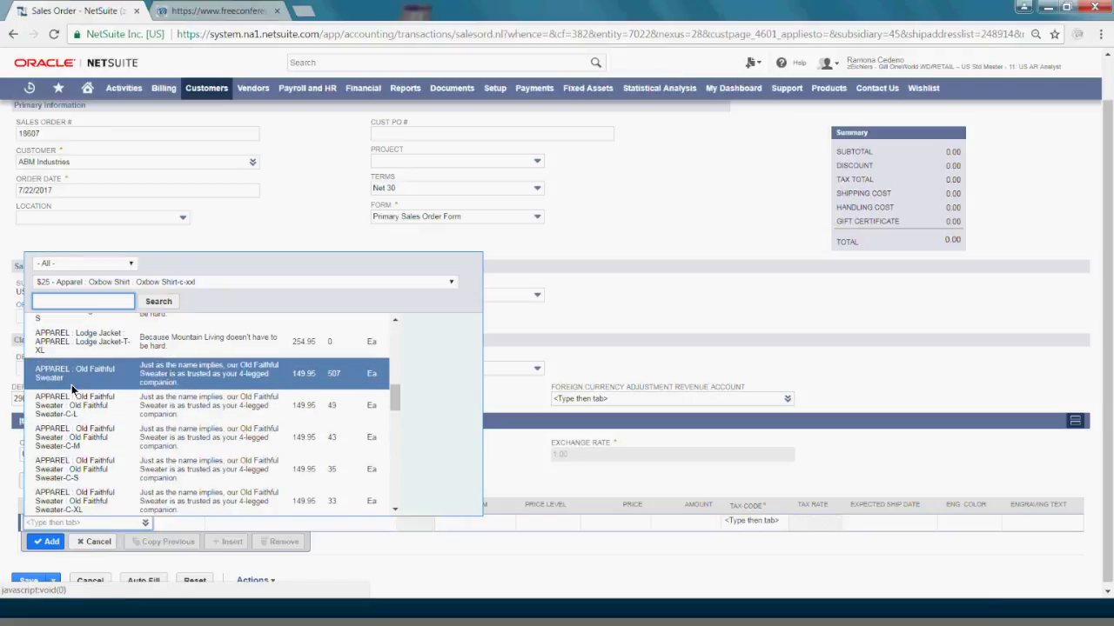
left_click(394, 511)
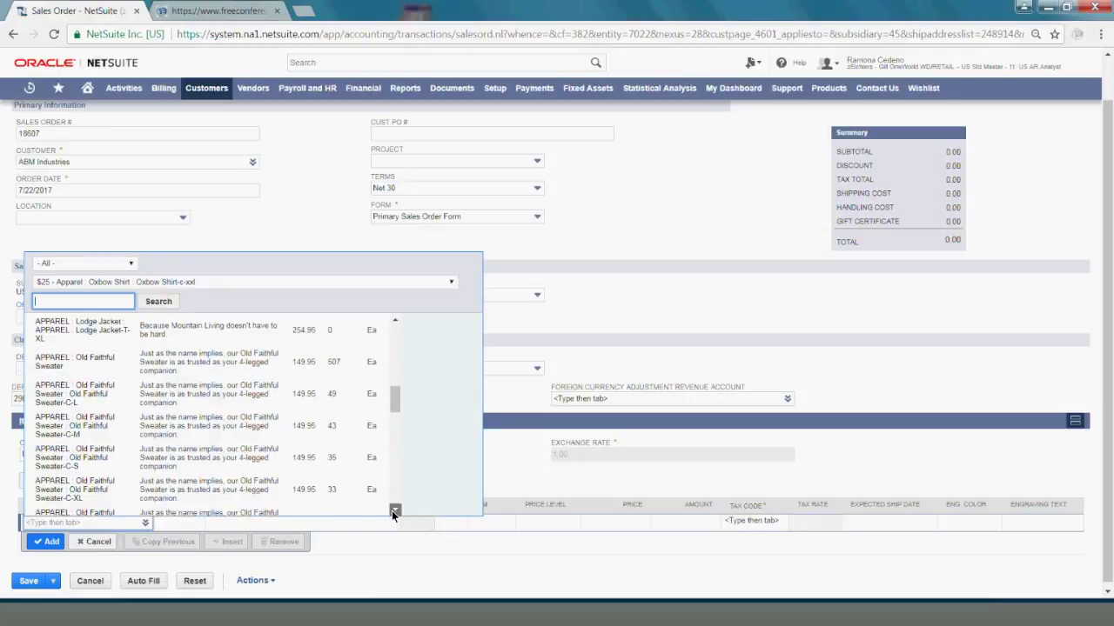
left_click(59, 474)
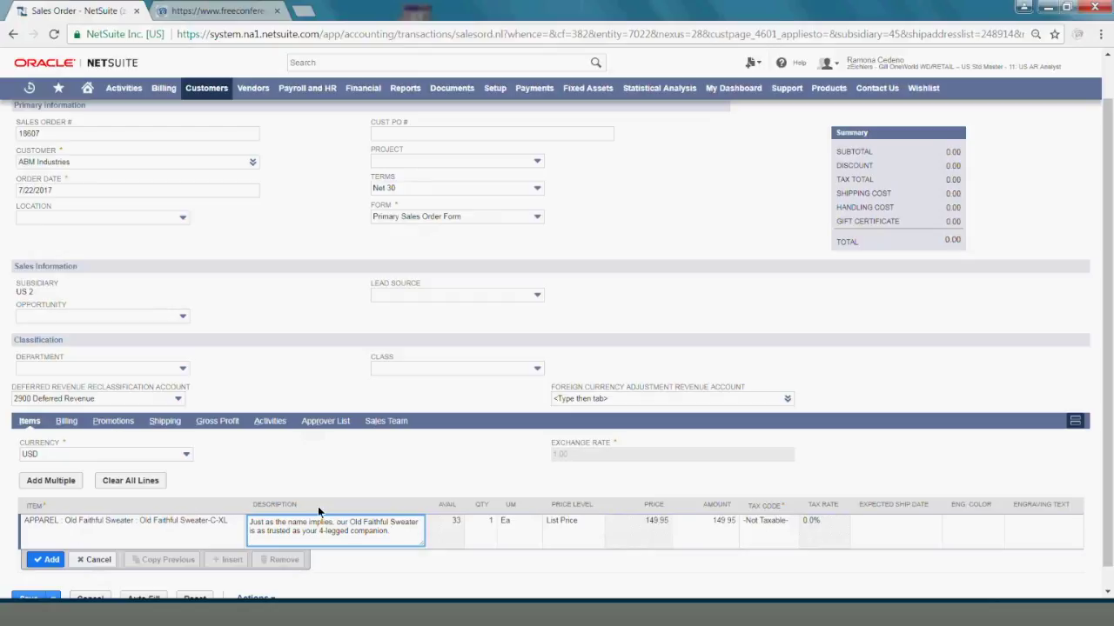
Step: Set the sweater quantity to 5 (749.75), commit the line, and save the order
left_click(363, 539)
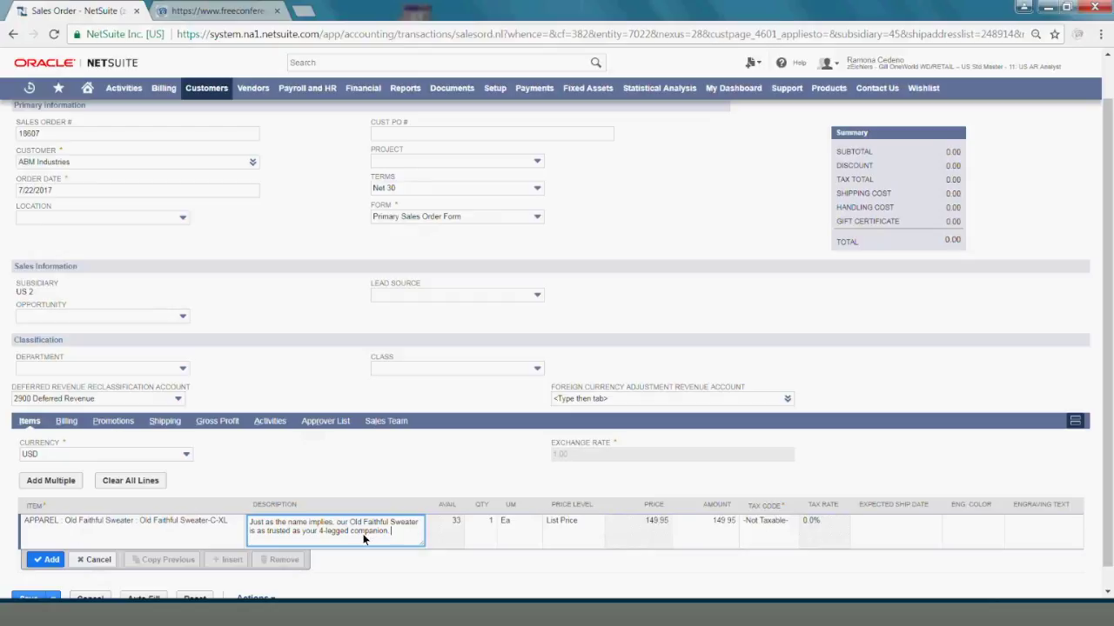
left_click(481, 534)
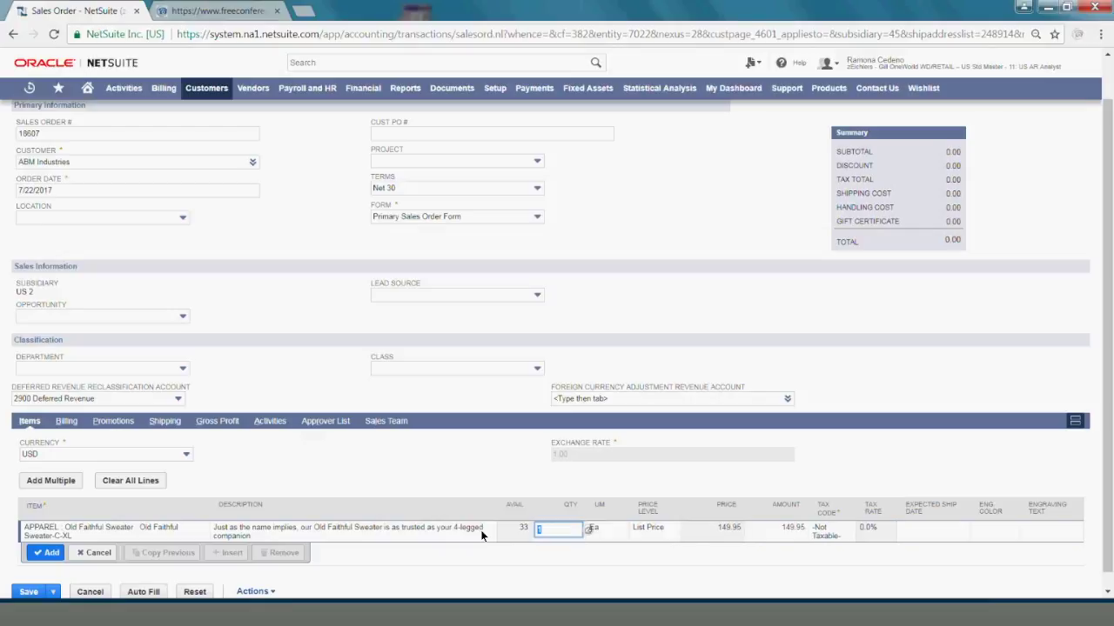
type("5")
key("Tab")
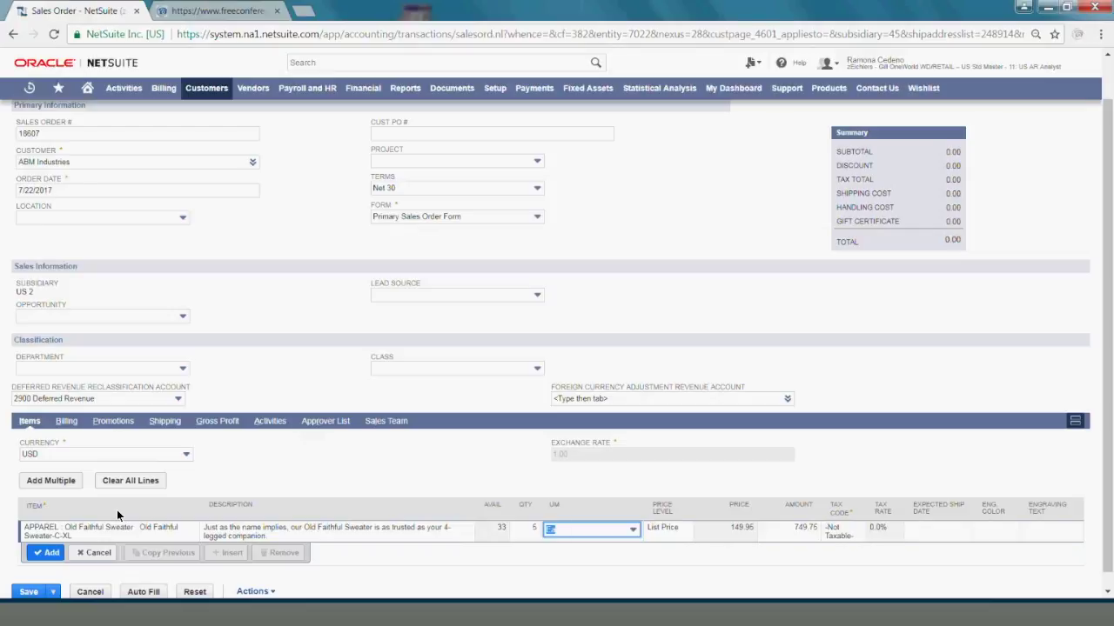
left_click(51, 553)
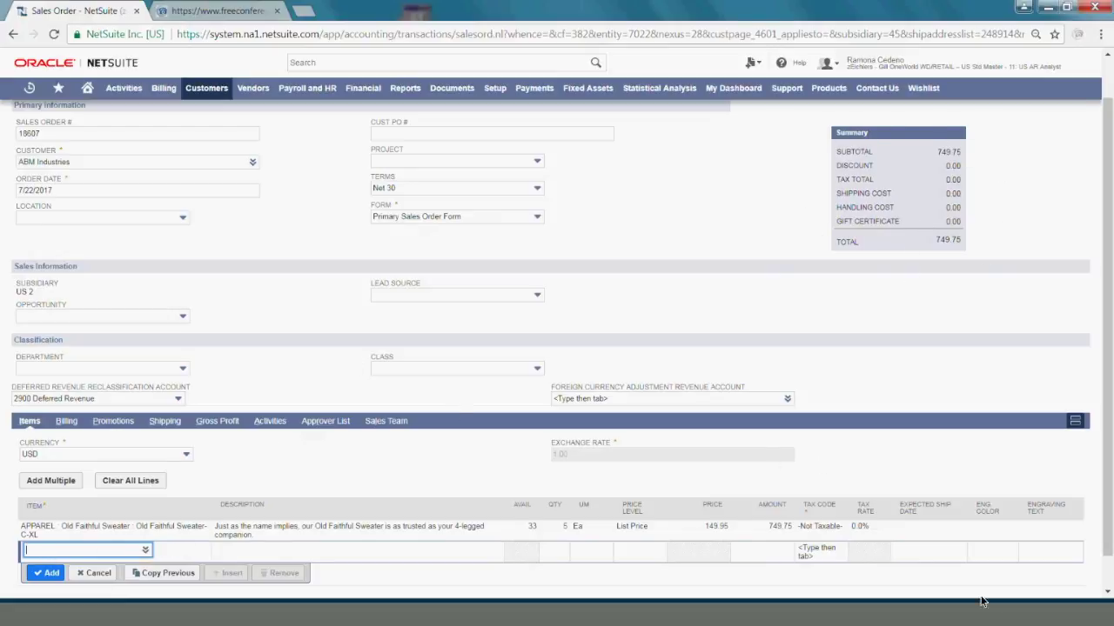
left_click(1107, 592)
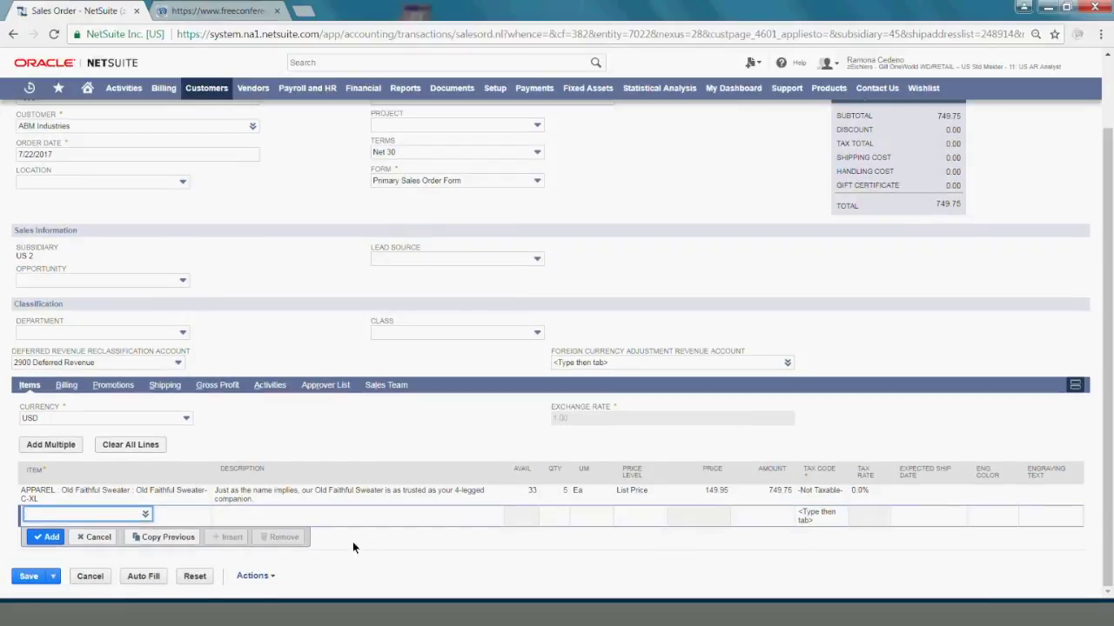
left_click(19, 579)
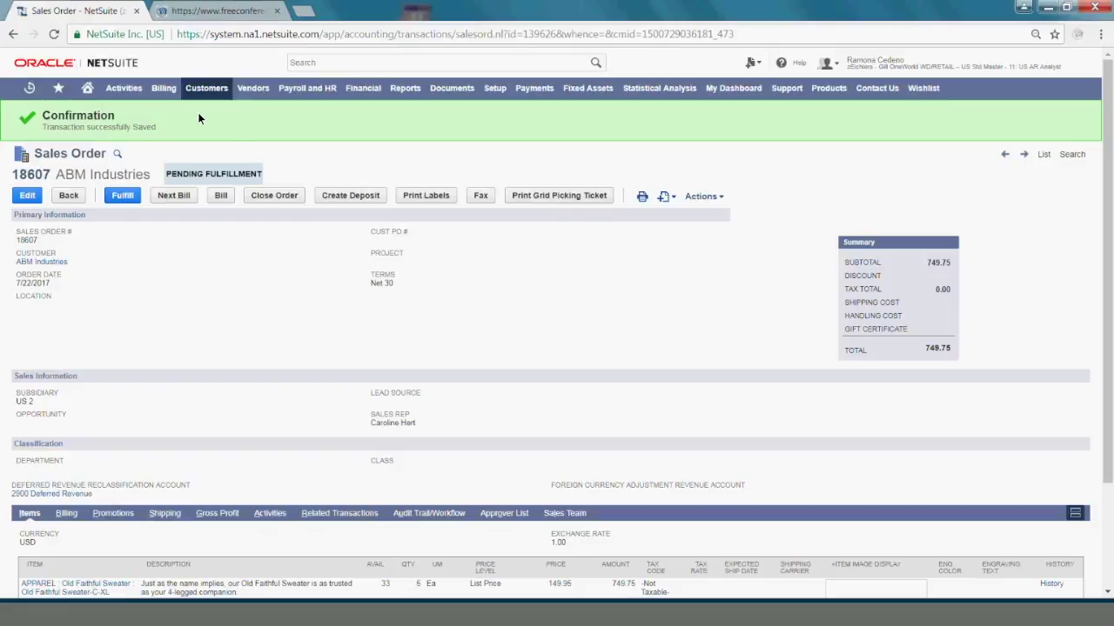
Step: Go back to the Home dashboard after saving sales order 18607
mouse_move(234, 99)
left_click(90, 89)
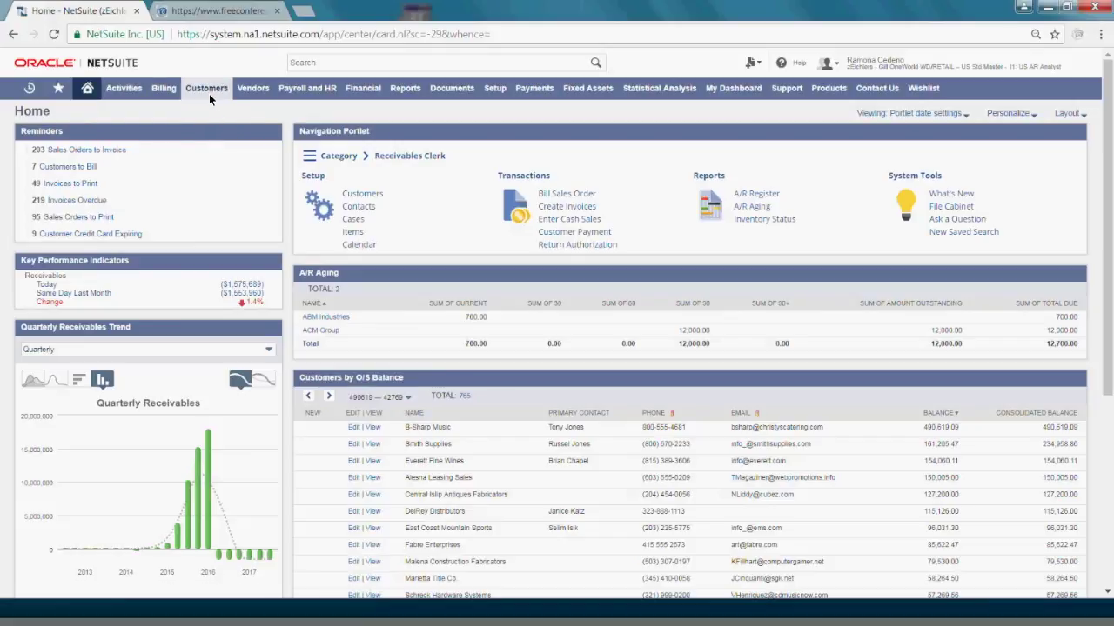
Step: Open the Item Fulfillments list from Customers > Sales > Fulfill Orders and sort it by Status
mouse_move(189, 90)
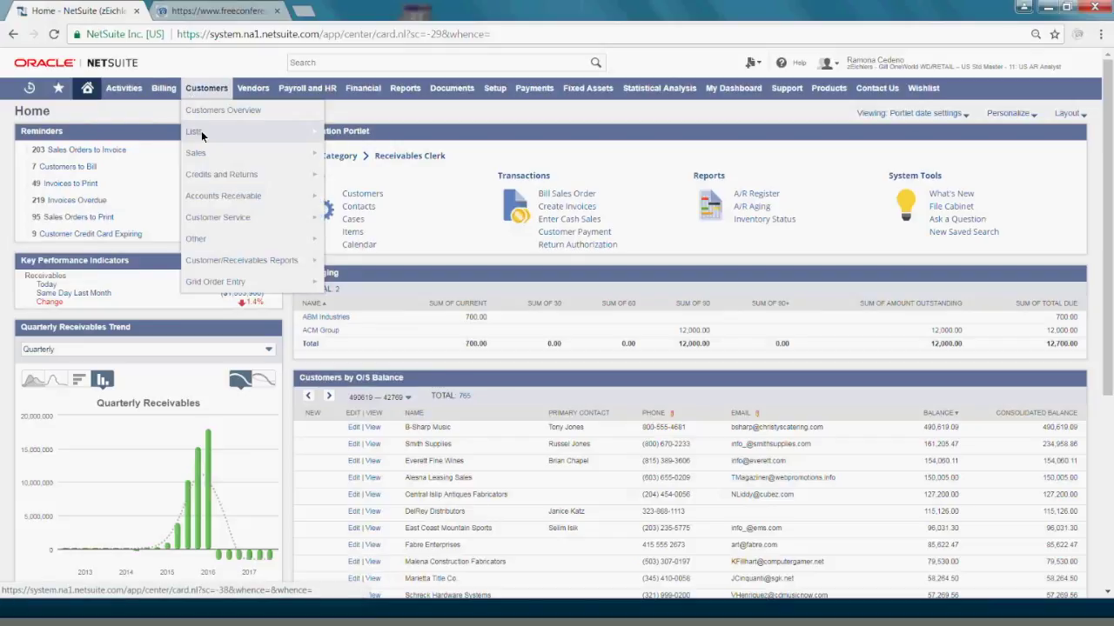
mouse_move(204, 157)
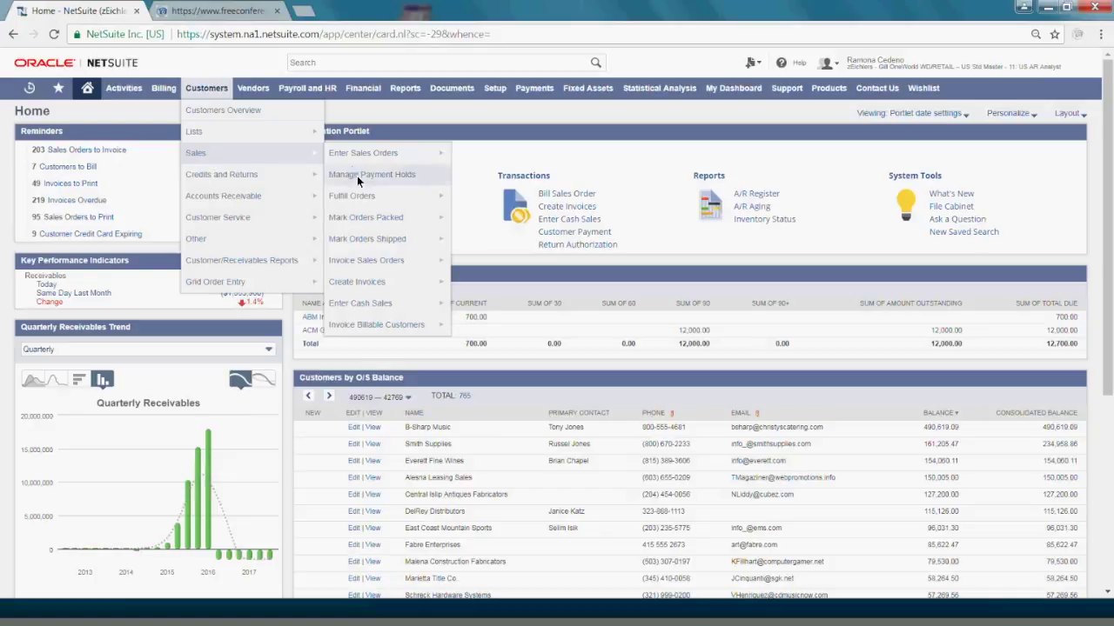
mouse_move(354, 200)
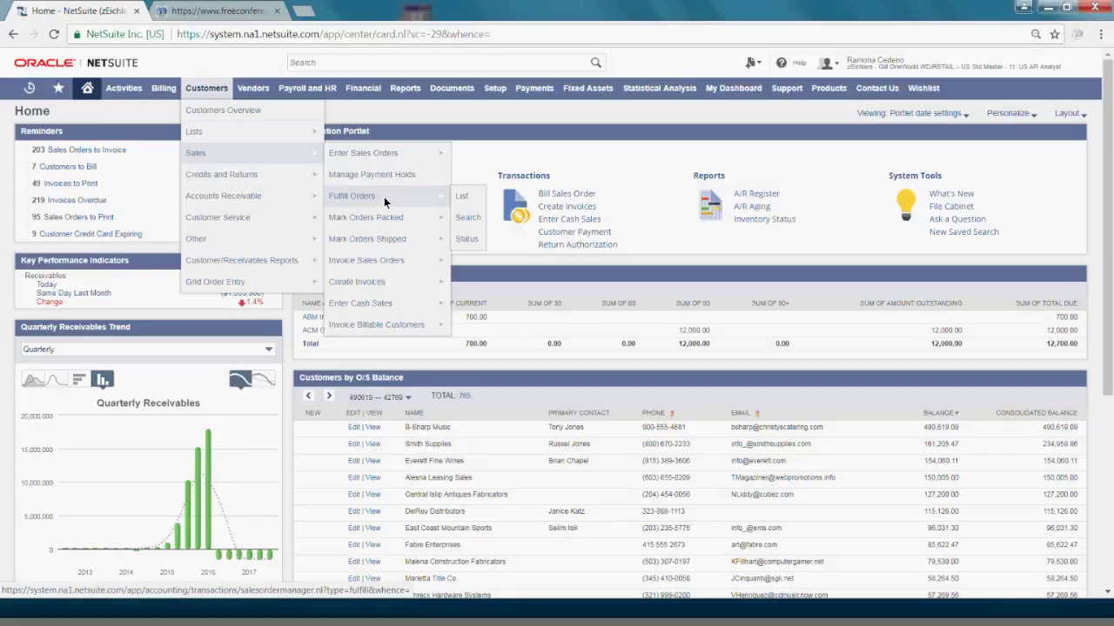
left_click(462, 199)
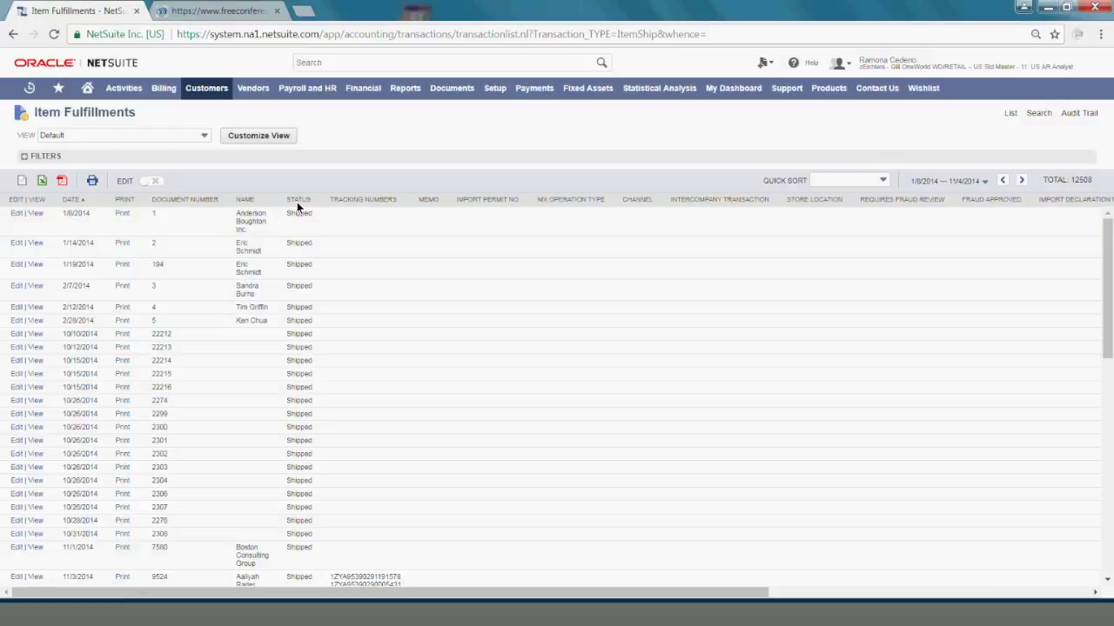
left_click(1109, 413)
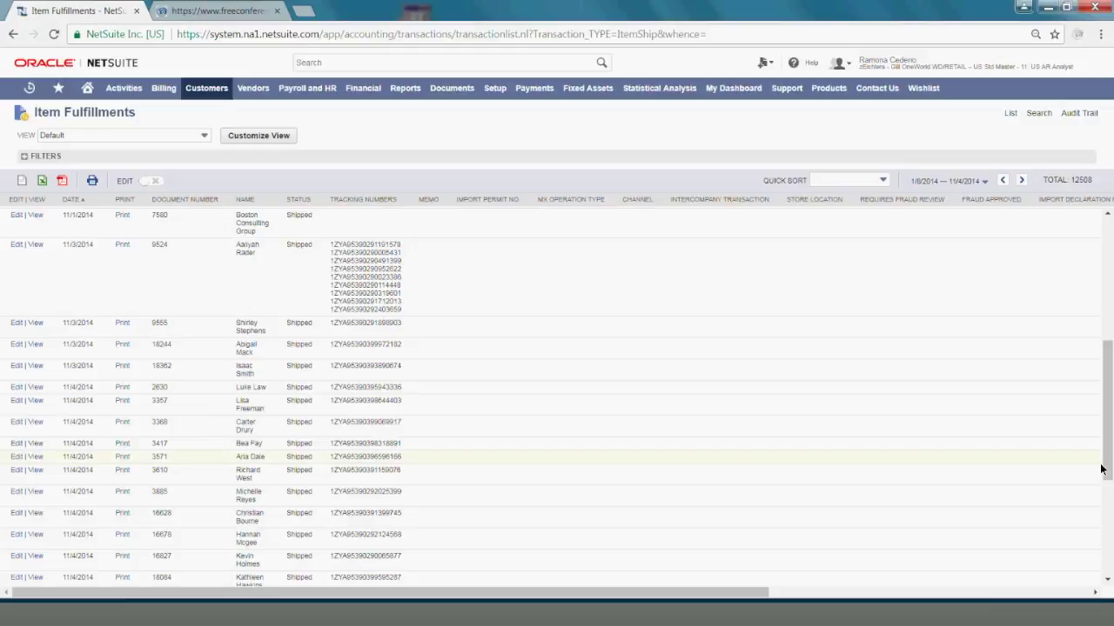
left_click(1109, 503)
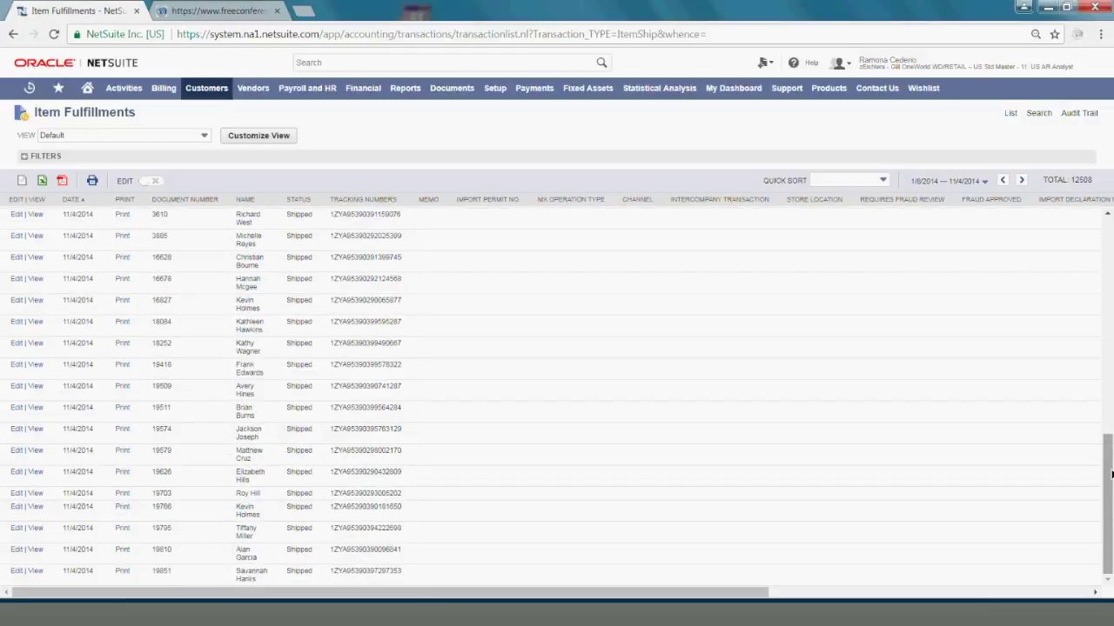
left_click_drag(1109, 477, 1109, 261)
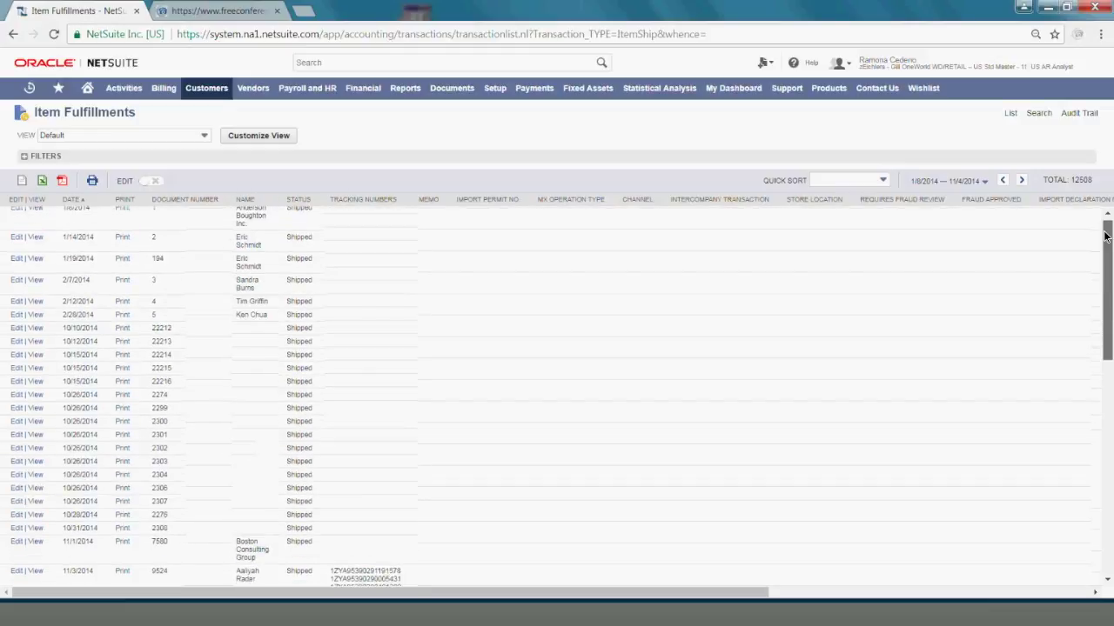
left_click(297, 201)
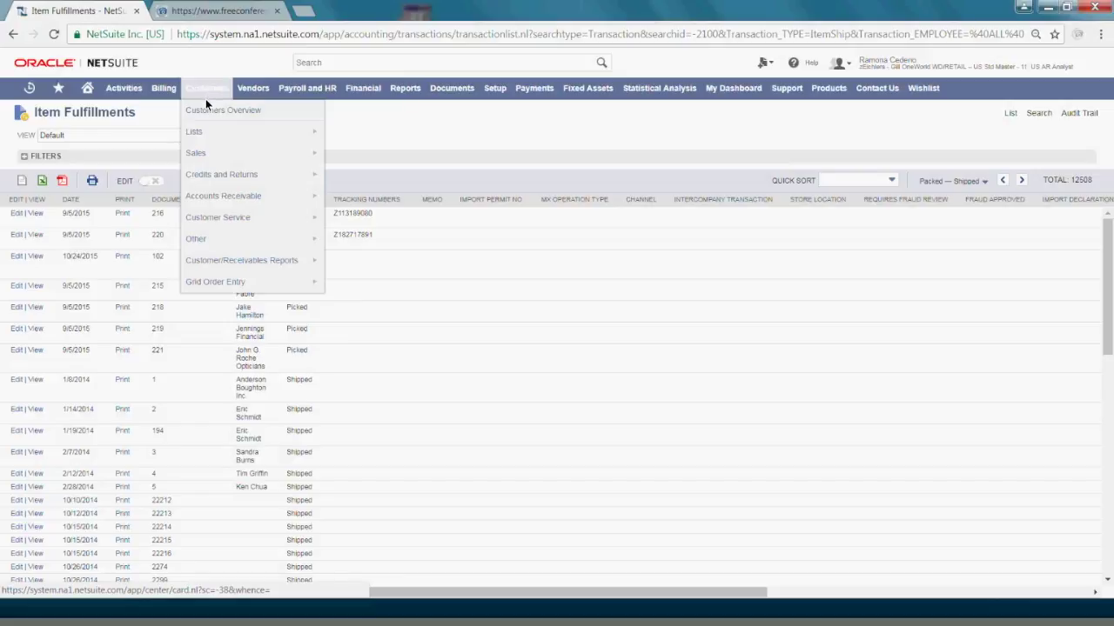
Step: Open Fulfill Orders and sort the orders by Date, newest first
mouse_move(198, 153)
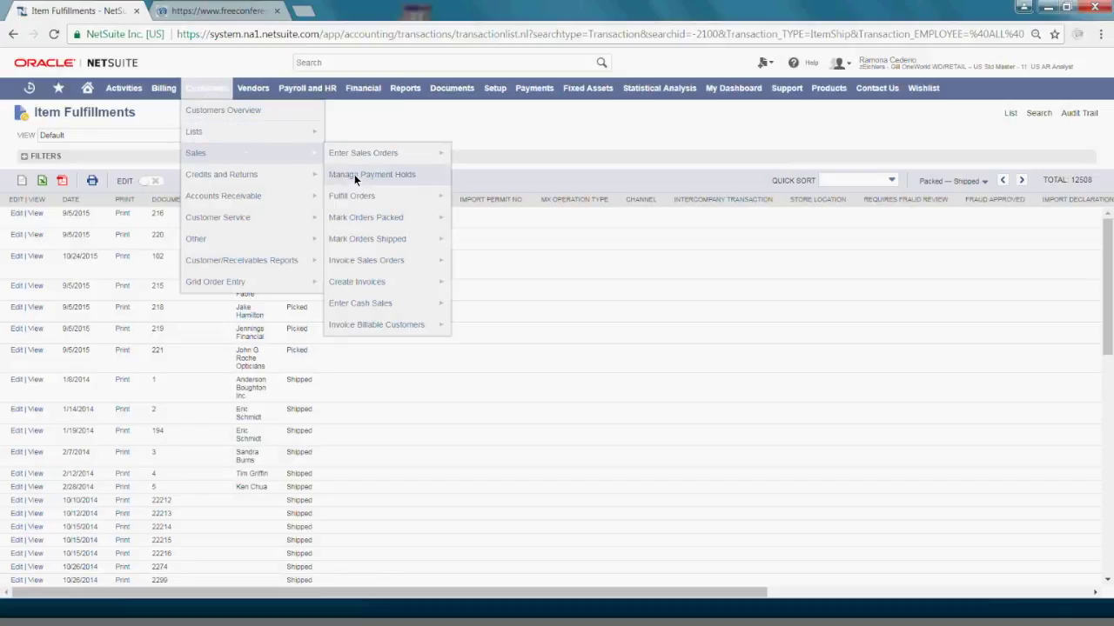
mouse_move(358, 200)
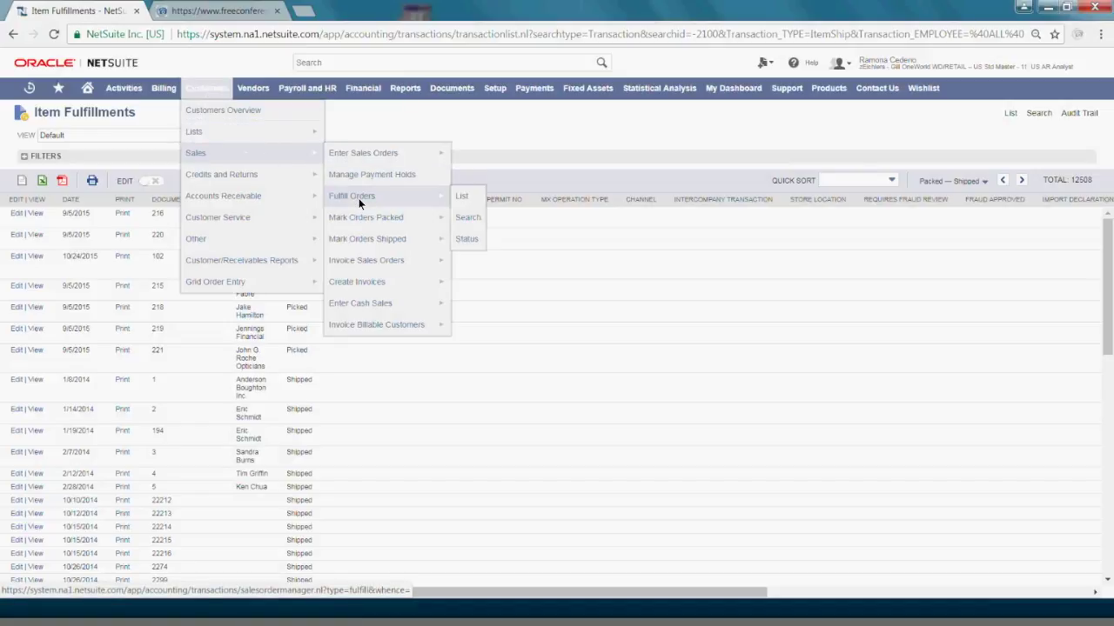
left_click(358, 200)
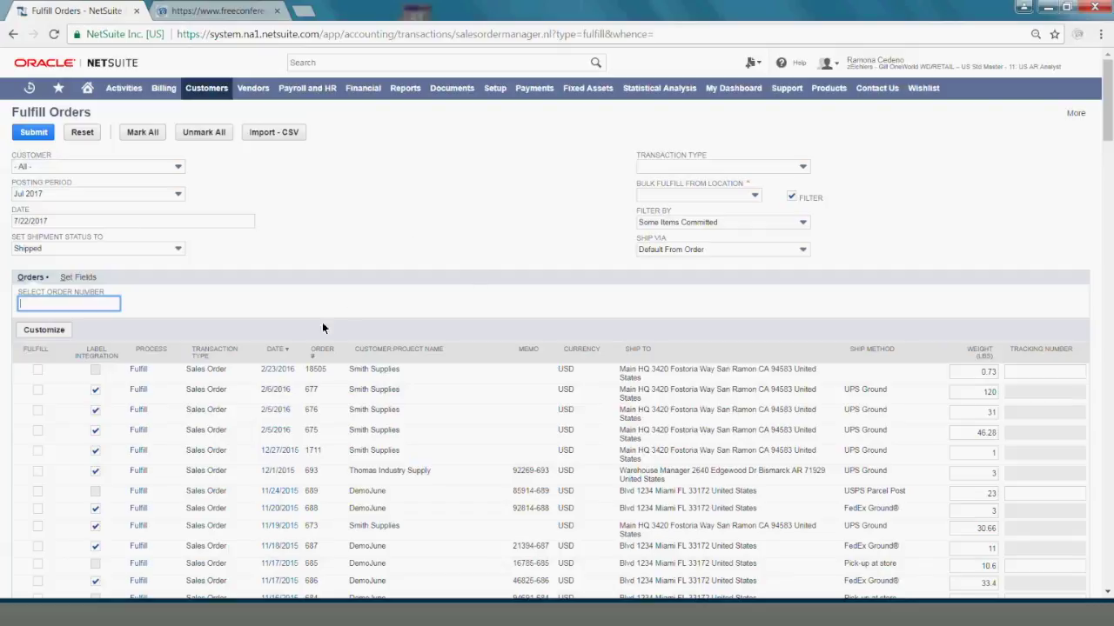
left_click(276, 345)
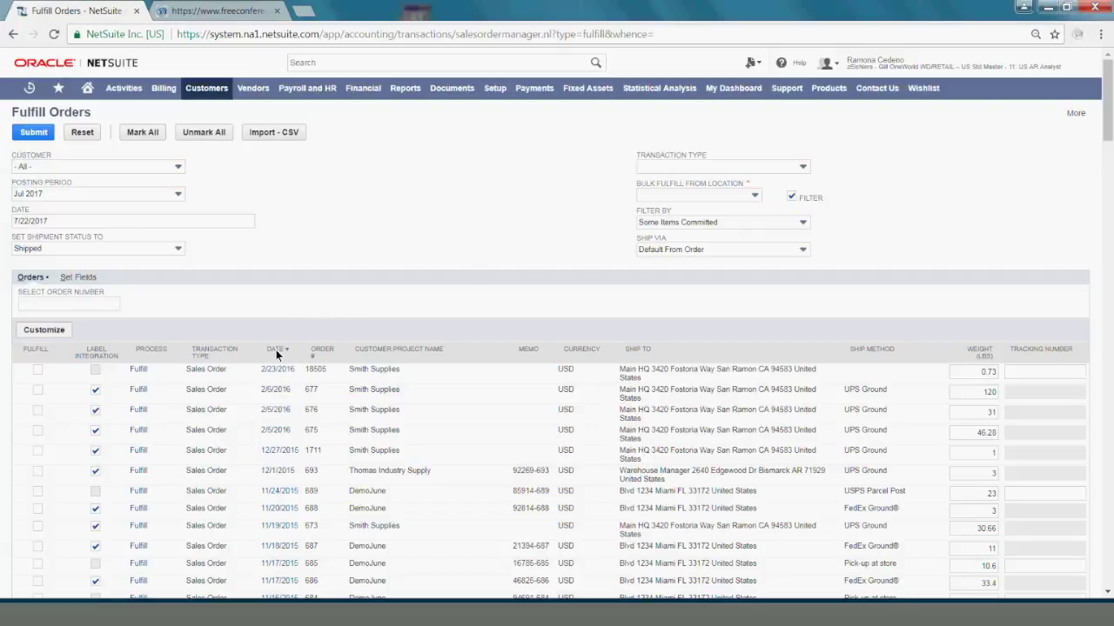
left_click(275, 350)
left_click(74, 251)
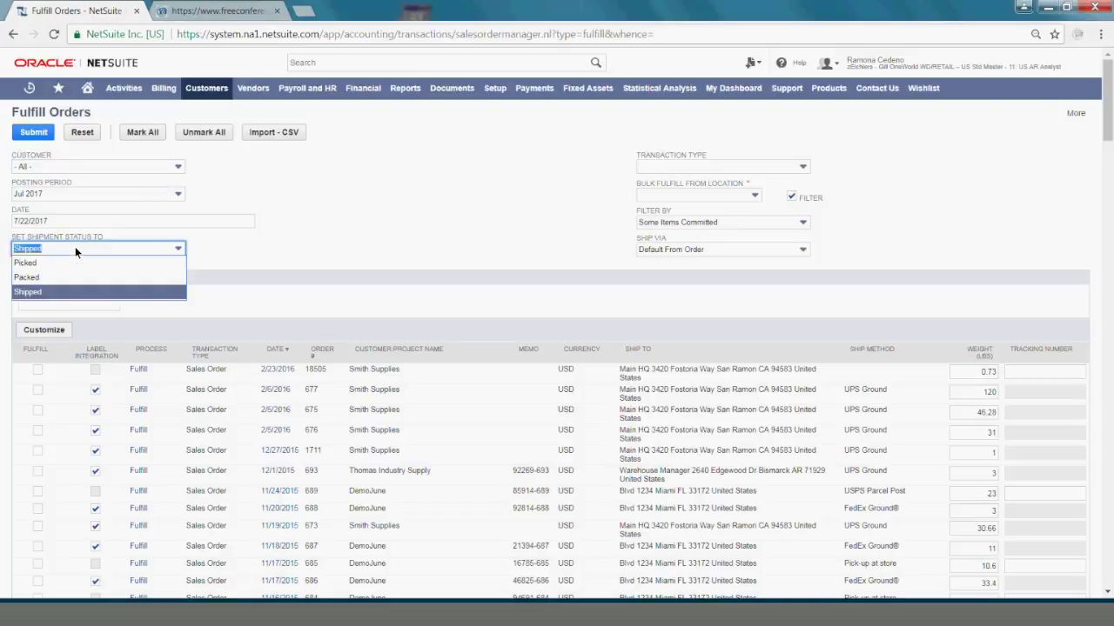
Step: Set the Fulfill Orders shipment status to Shipped
left_click(75, 252)
left_click(75, 251)
left_click(76, 251)
left_click(75, 252)
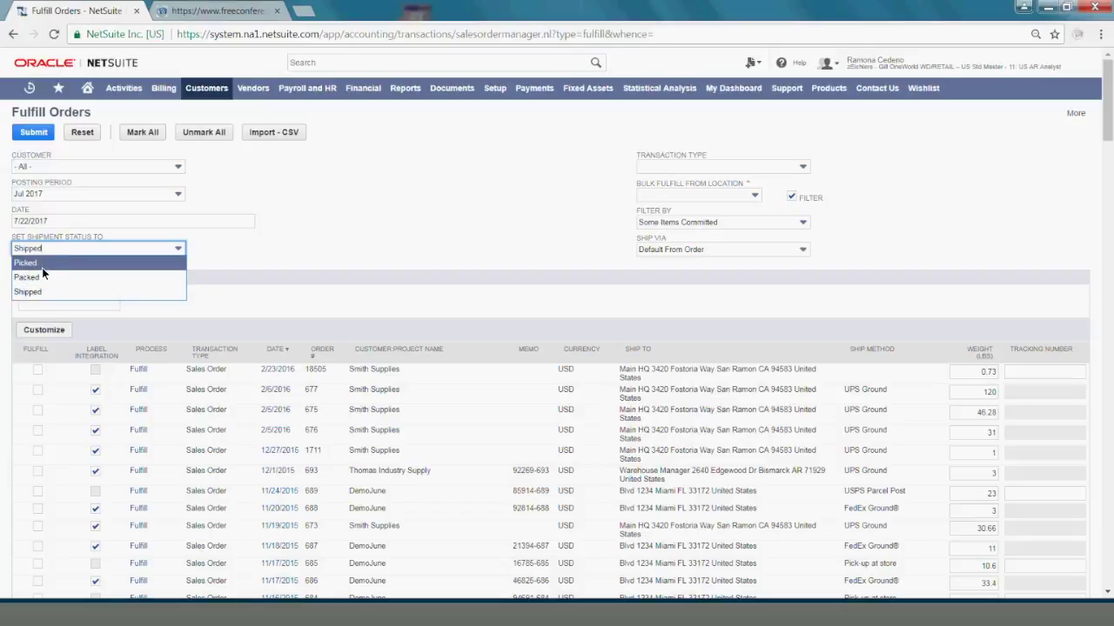
left_click(42, 294)
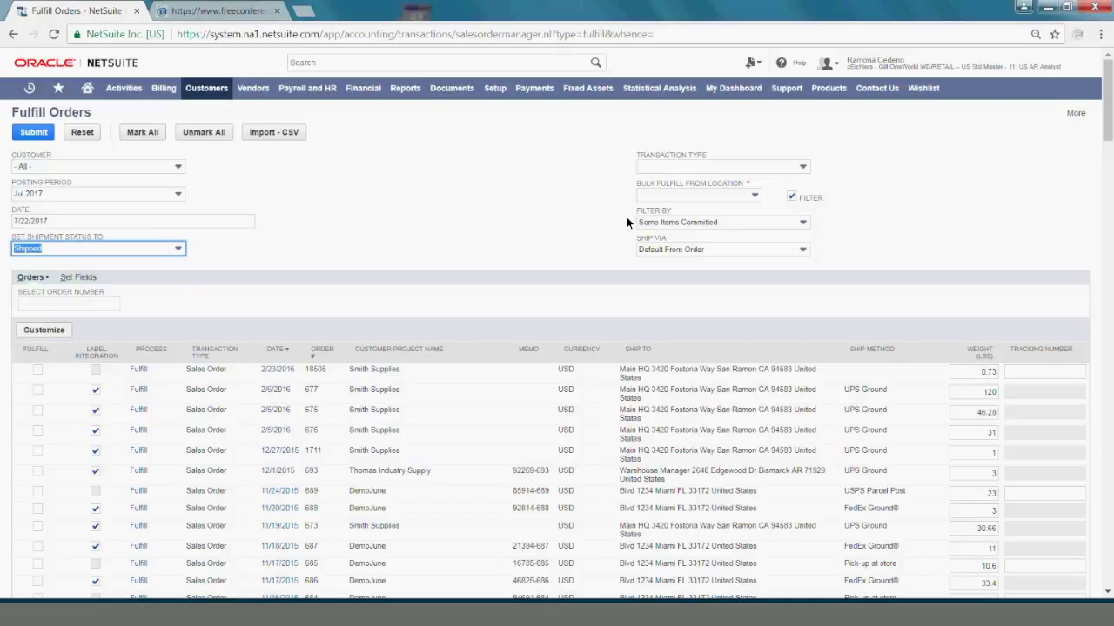
Step: Filter the orders by Ignore Item Availability, confirming the discard-changes prompt
left_click(694, 224)
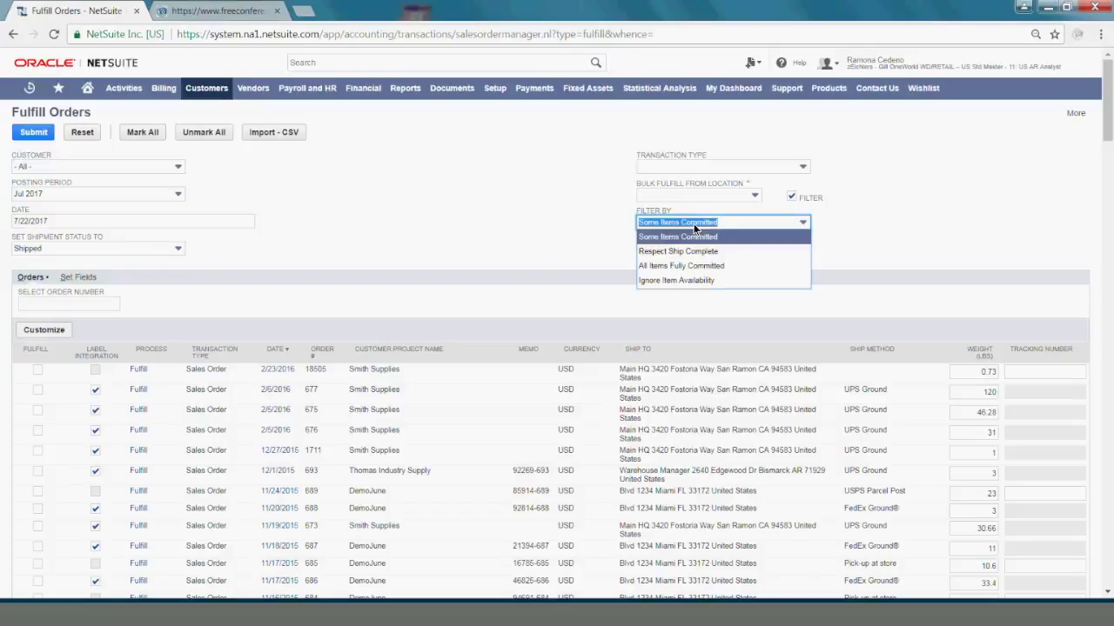
left_click(674, 280)
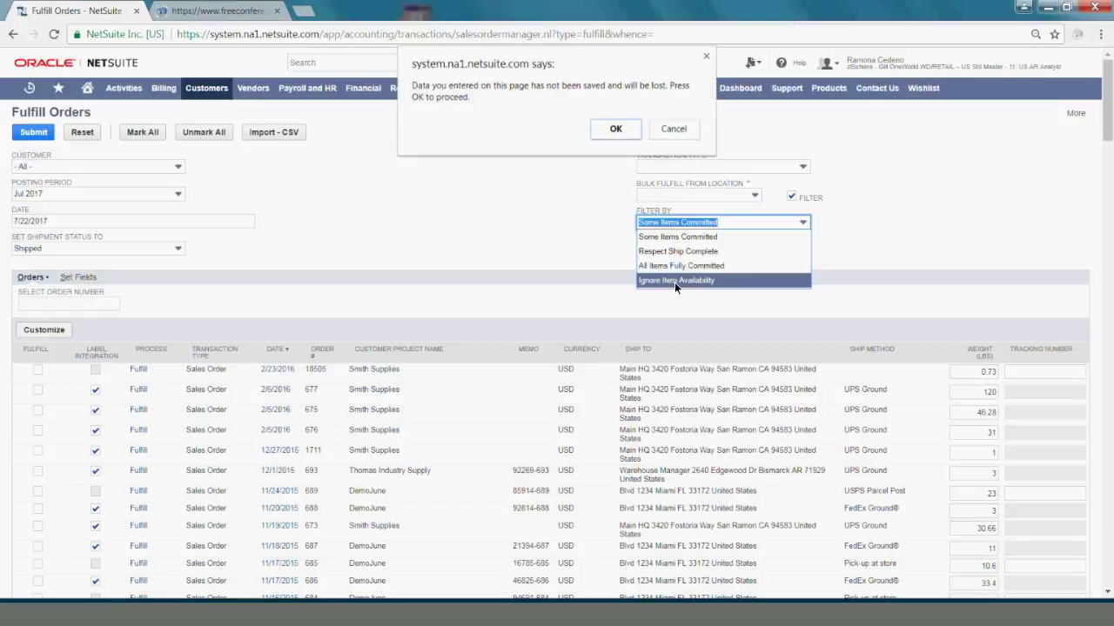
left_click(611, 128)
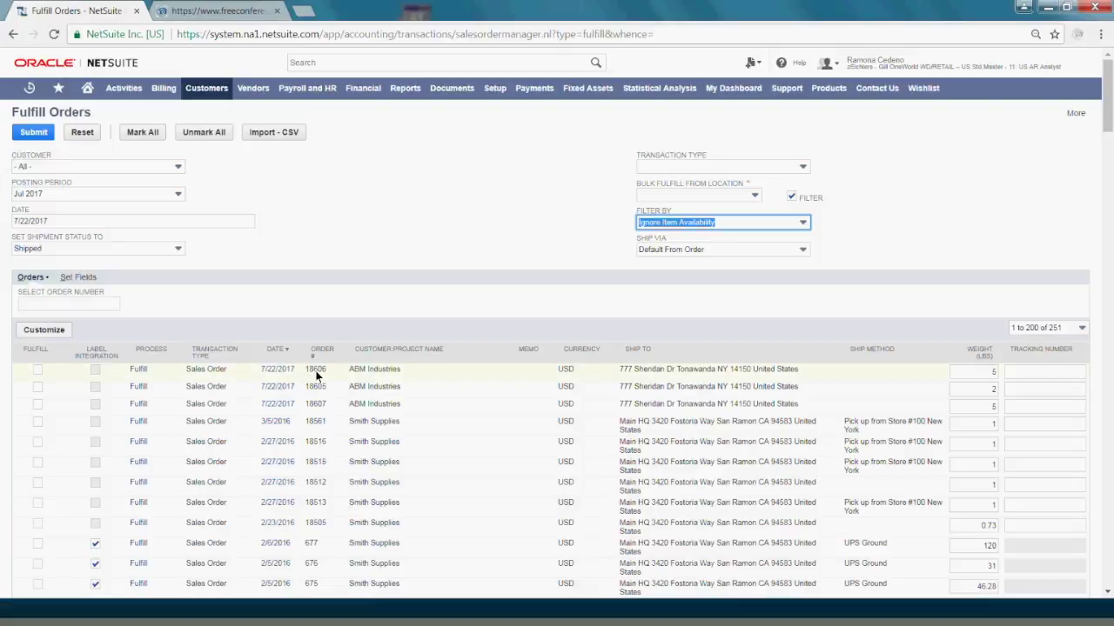
Step: Mark ABM Industries order 18606 and open its item fulfillment form
left_click(37, 370)
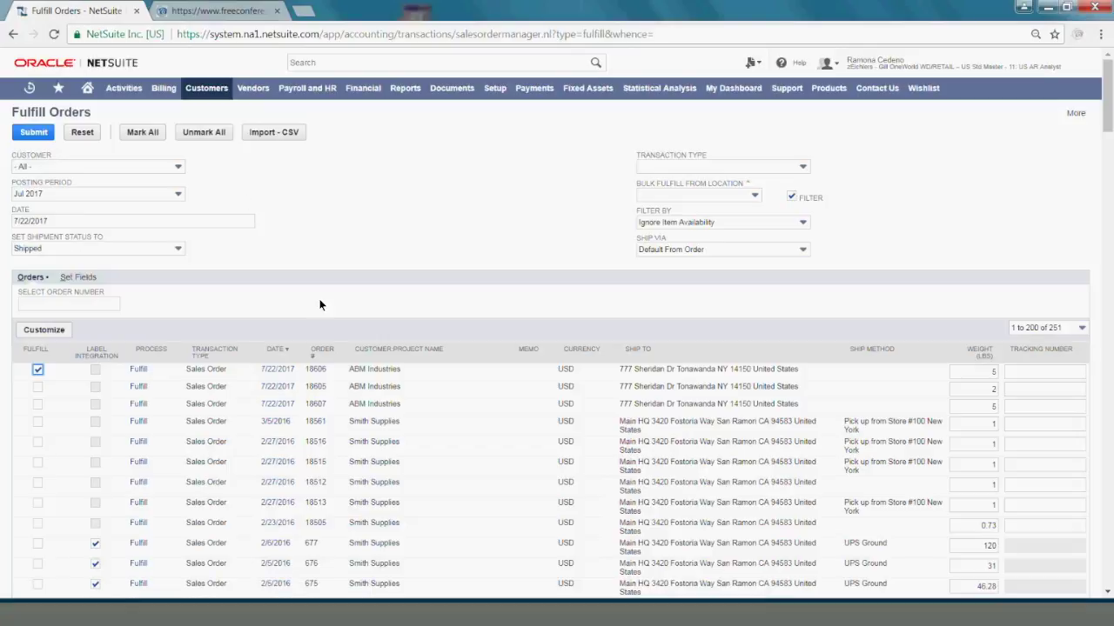
left_click(140, 370)
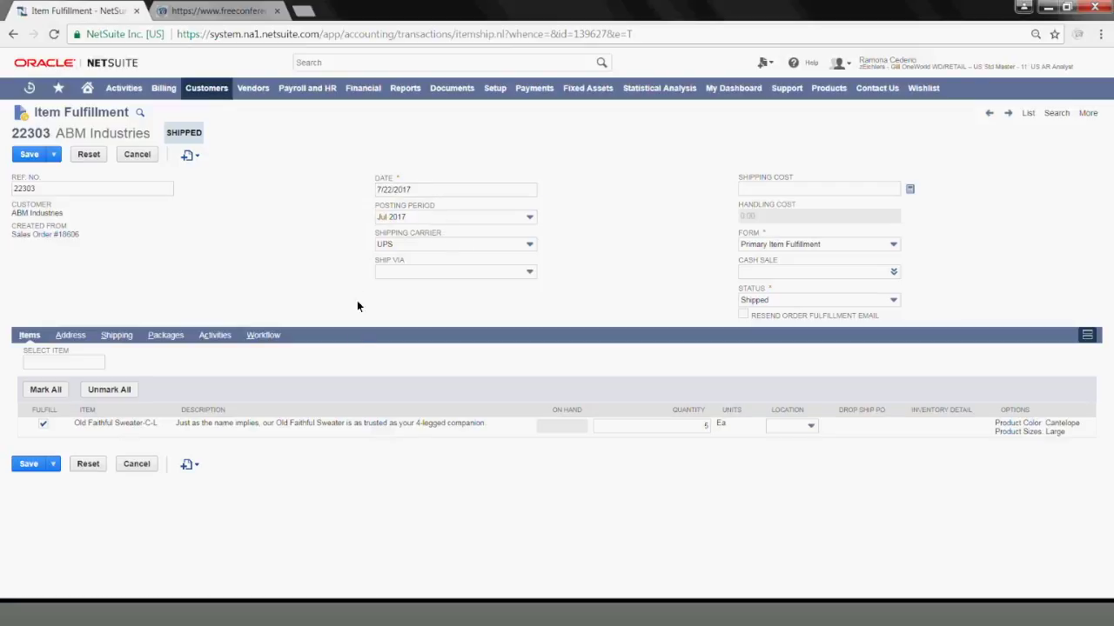
Step: Keep quantity 5 and status Shipped, then try saving fulfillment 22303
left_click(688, 426)
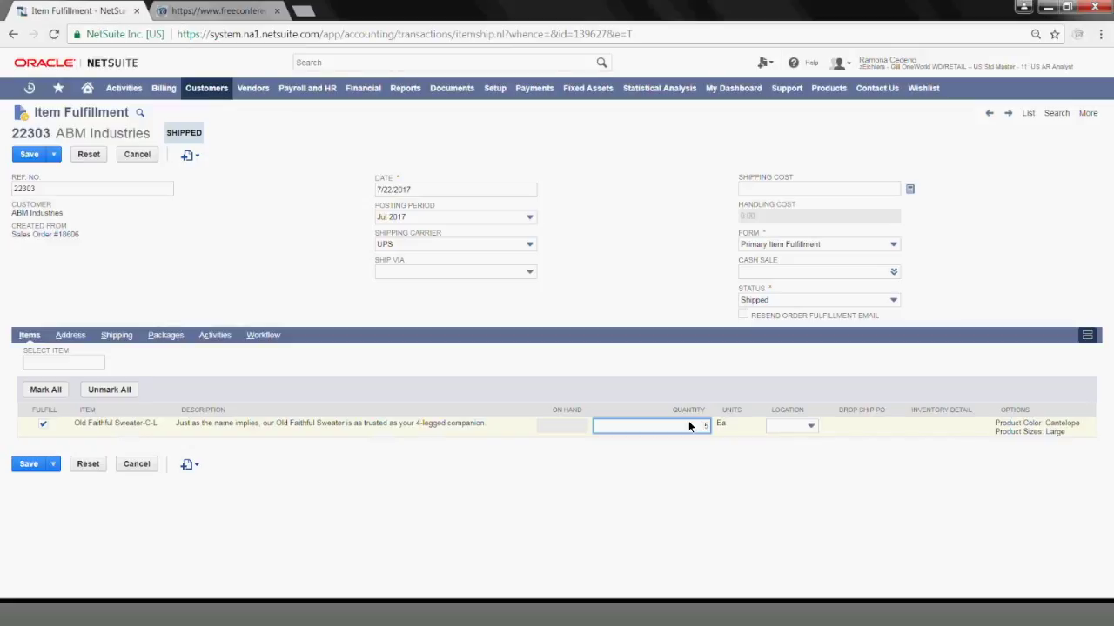
left_click(769, 511)
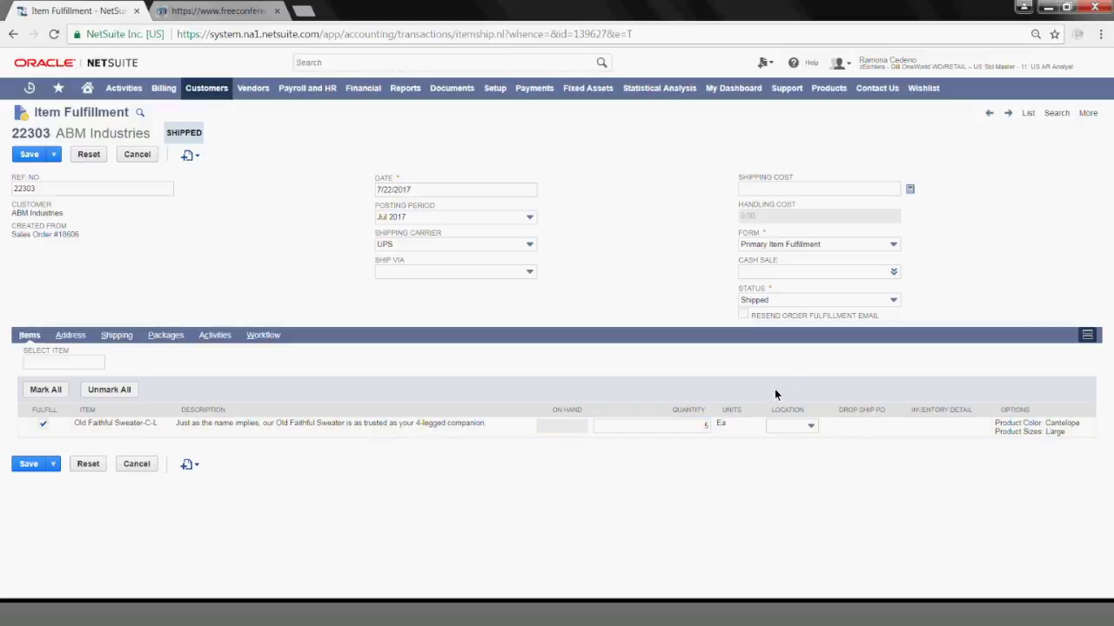
left_click(772, 301)
left_click(772, 301)
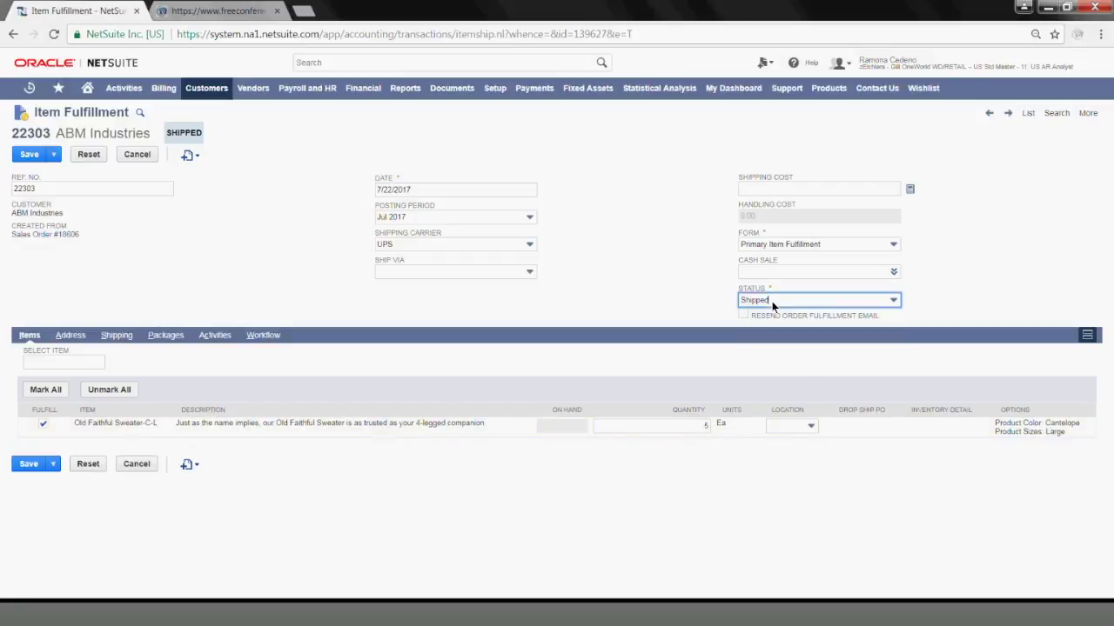
left_click(772, 301)
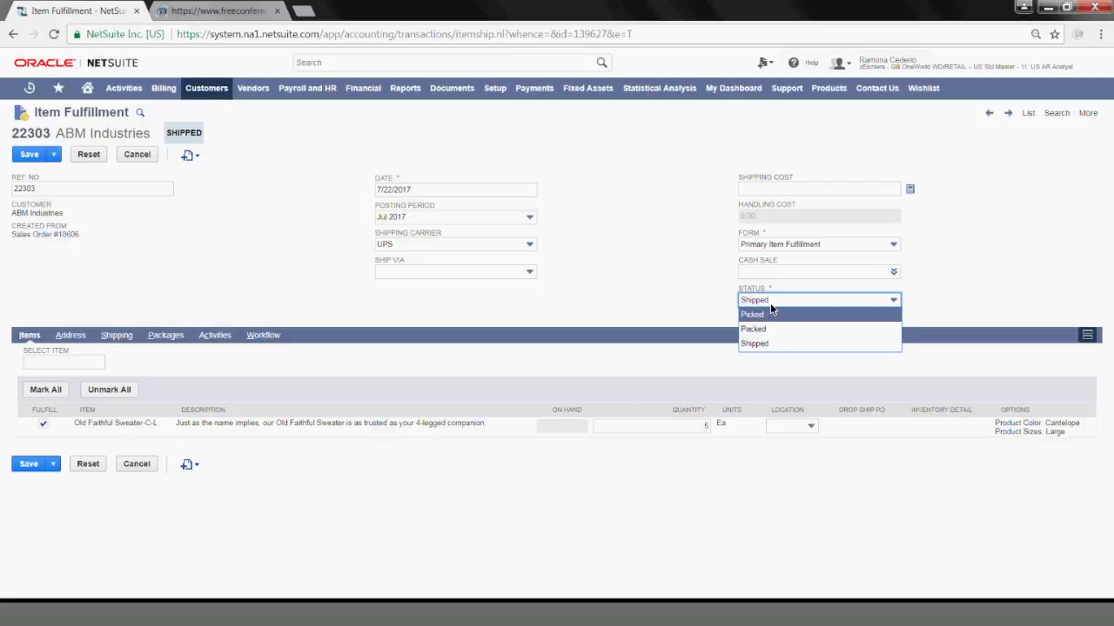
left_click(770, 302)
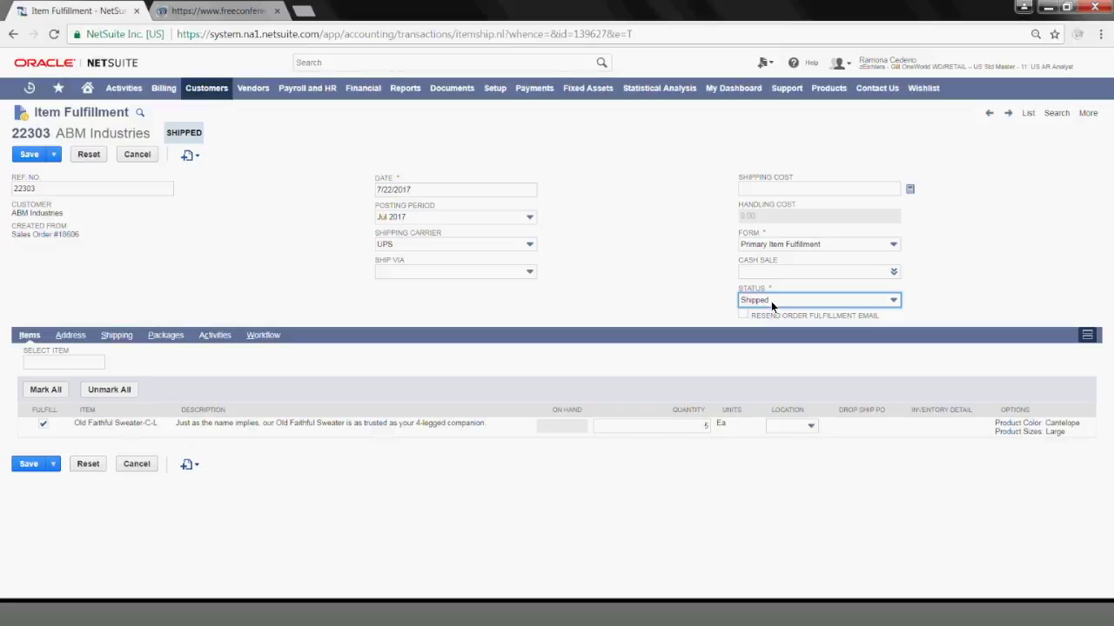
left_click(26, 157)
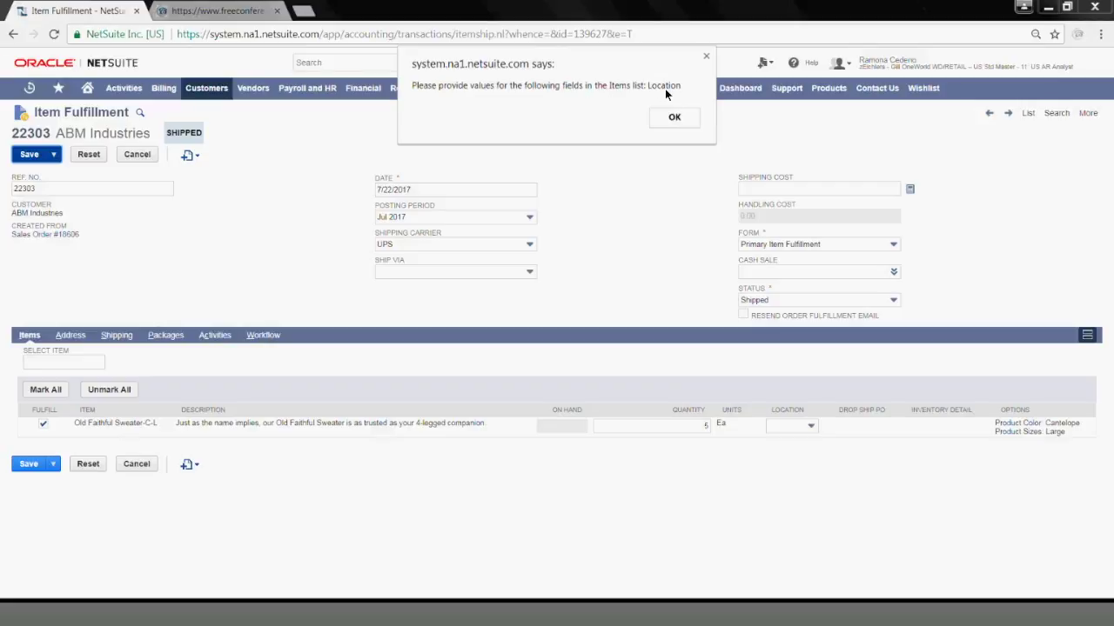
Step: Set the Old Faithful Sweater's location to Boston and save item fulfillment 22303
left_click(669, 114)
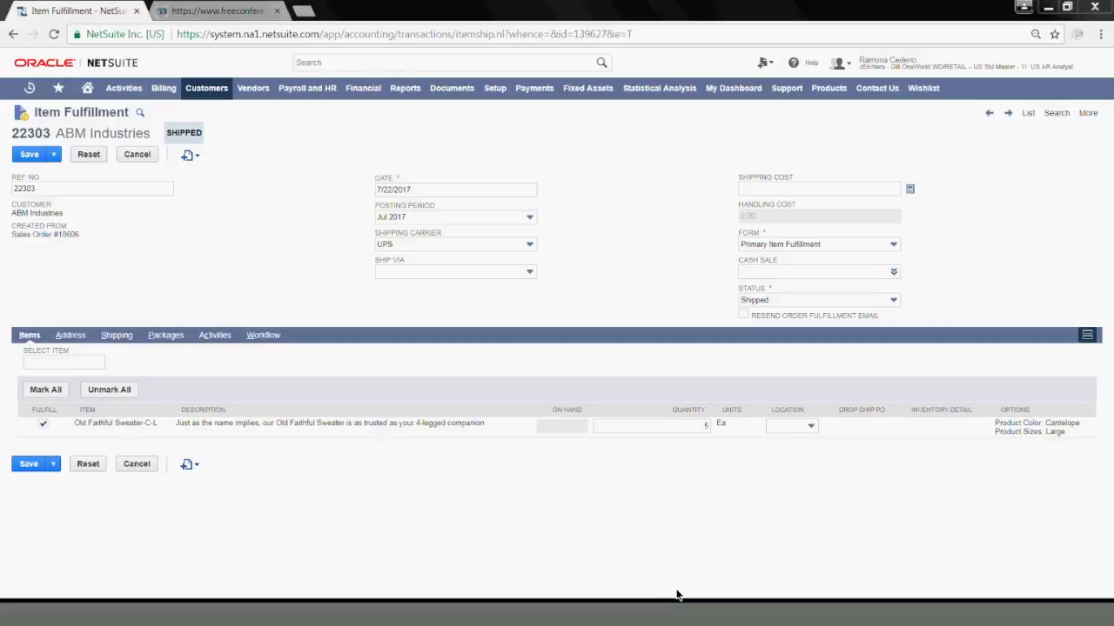
left_click(803, 430)
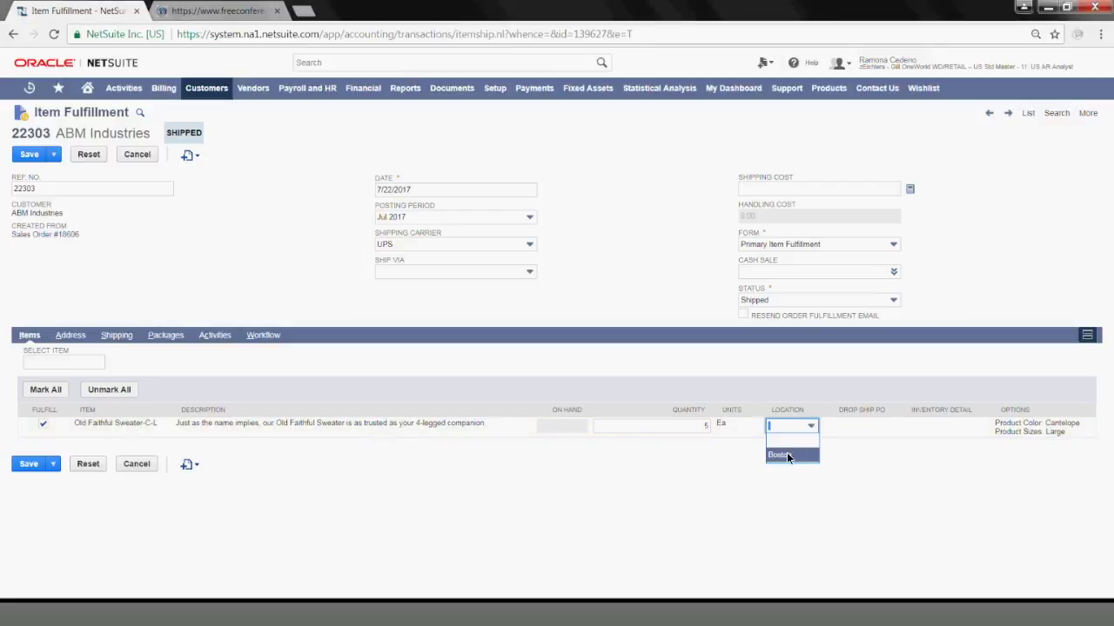
left_click(785, 455)
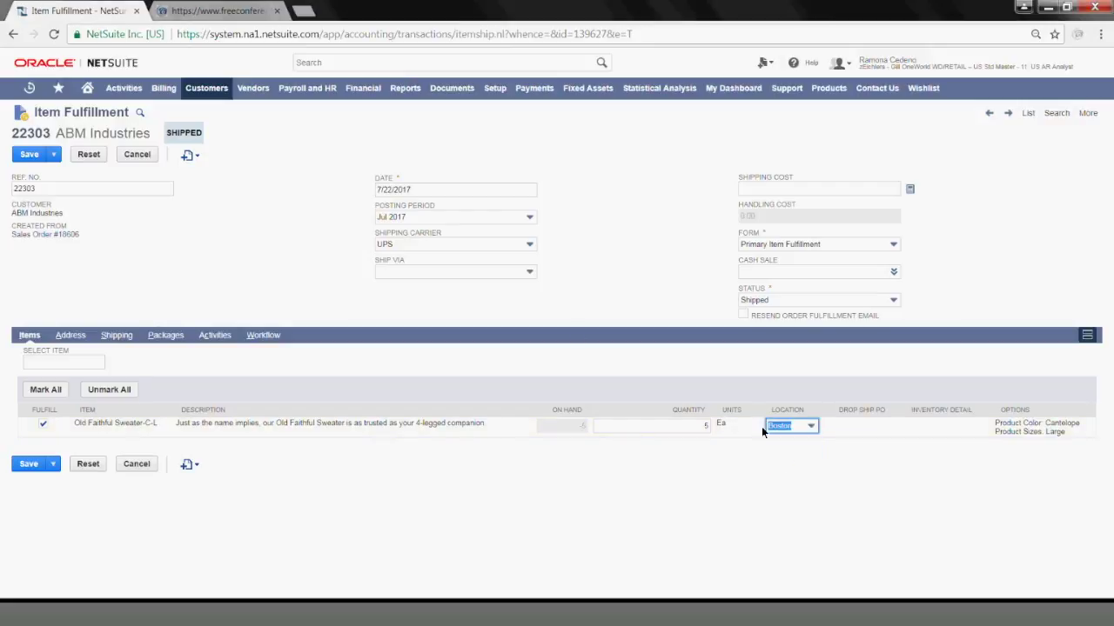
left_click(26, 465)
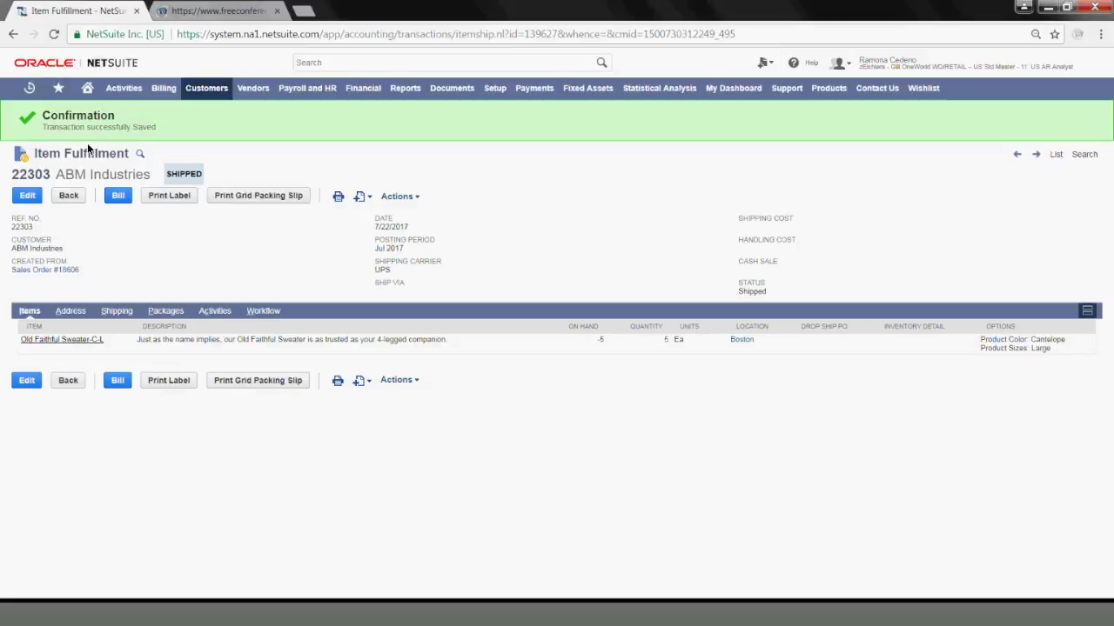
Step: Open sales order 18606 via global search and view its Related Transactions subtab
left_click(348, 65)
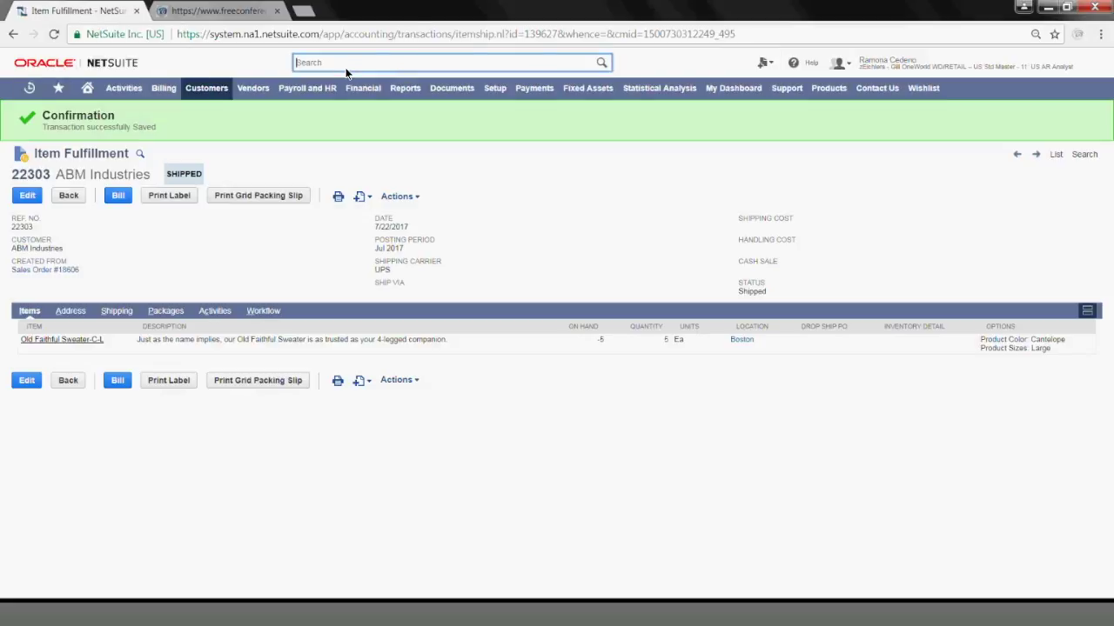
type("18606")
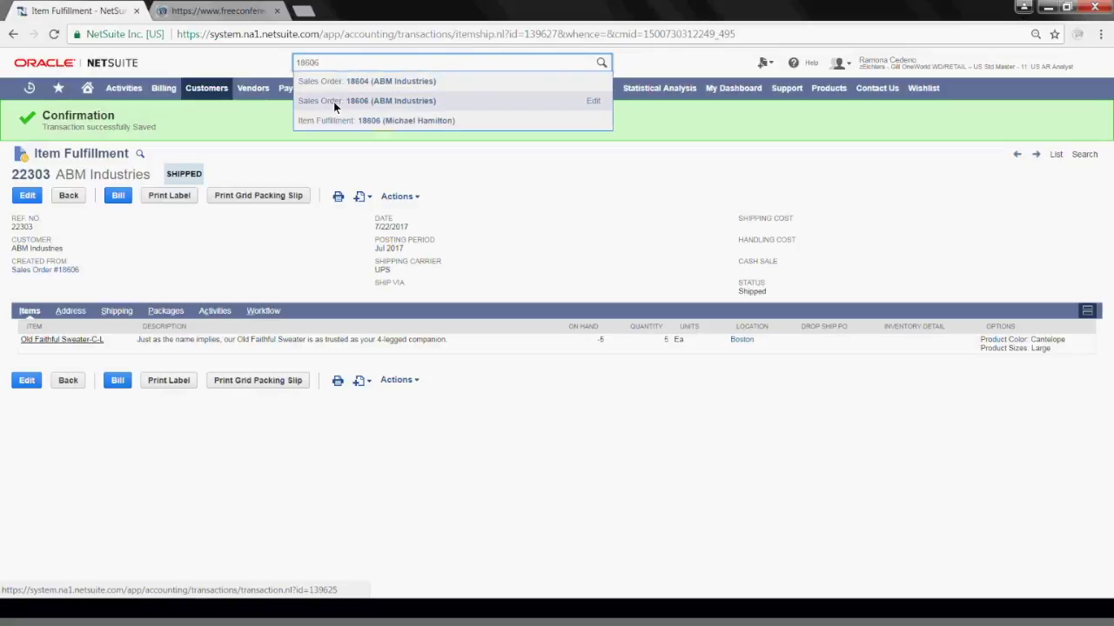
left_click(333, 101)
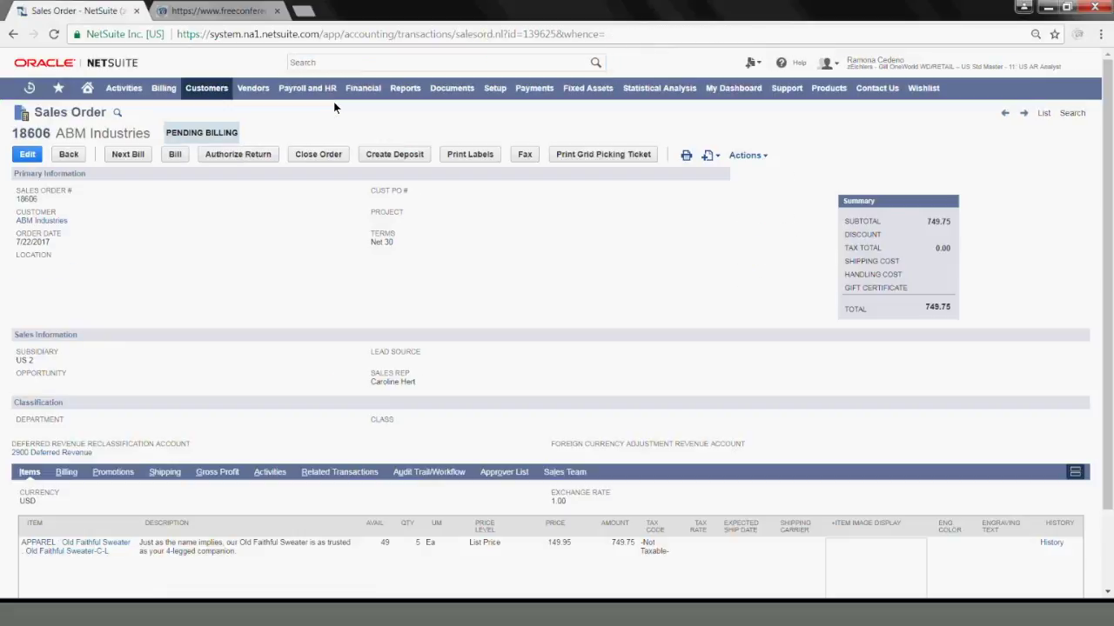
left_click(327, 473)
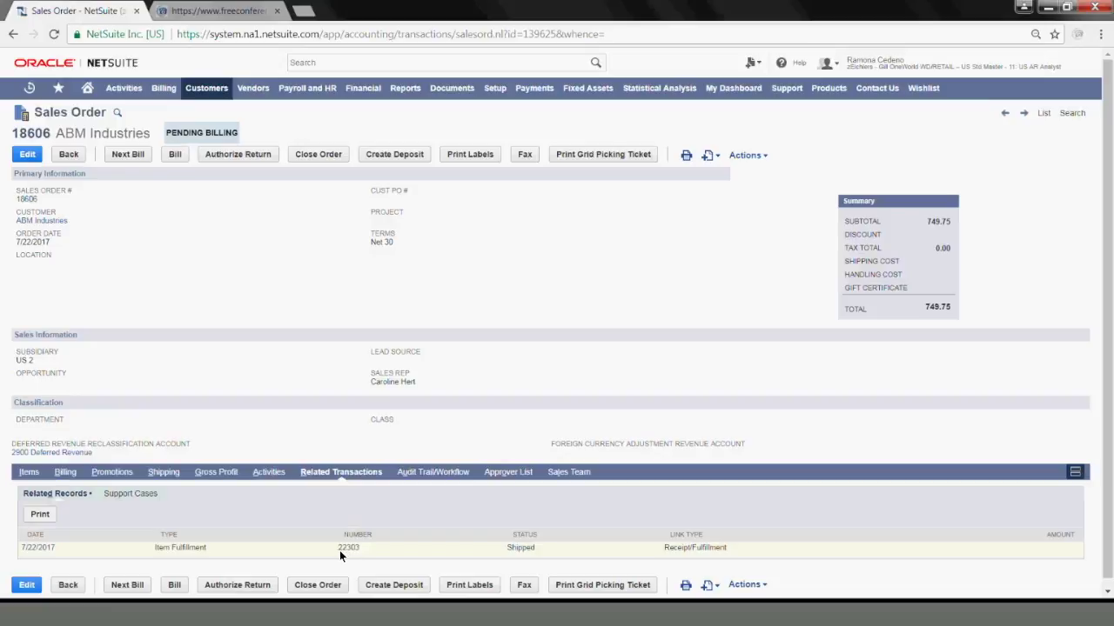
Step: Search 22303 globally and open the Item Fulfillment 22303 (ABM Industries) result
left_click(353, 62)
type("22303")
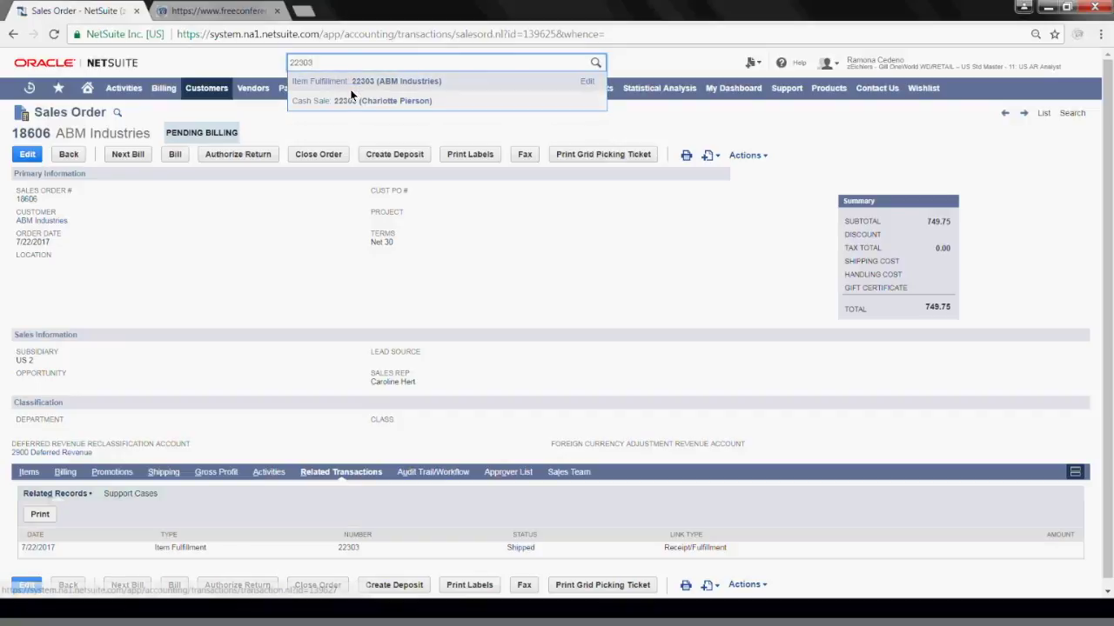
left_click(346, 81)
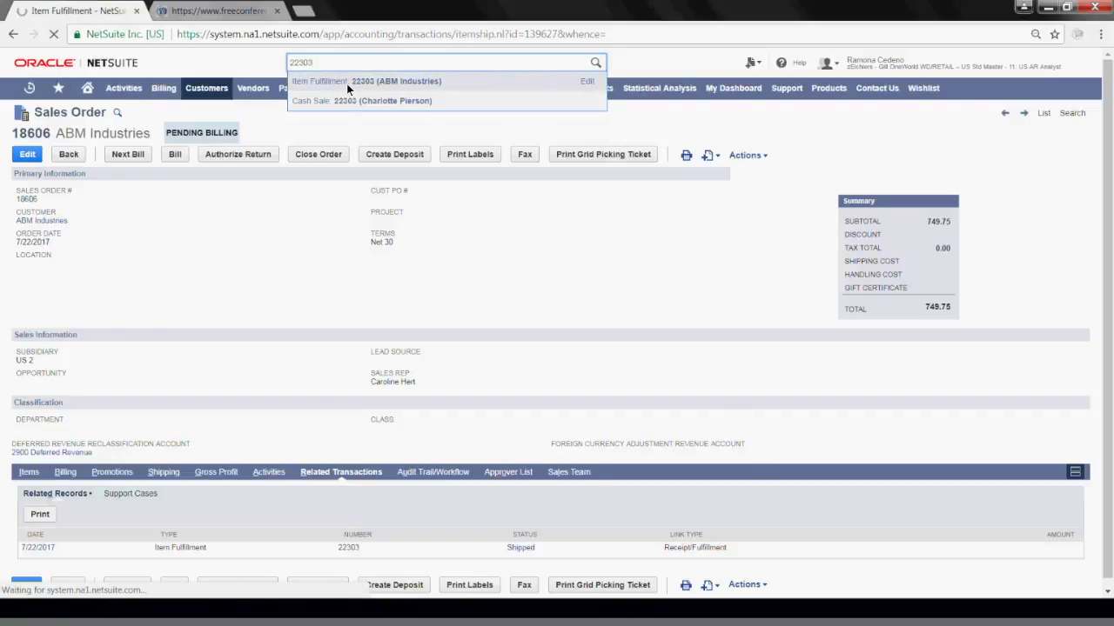